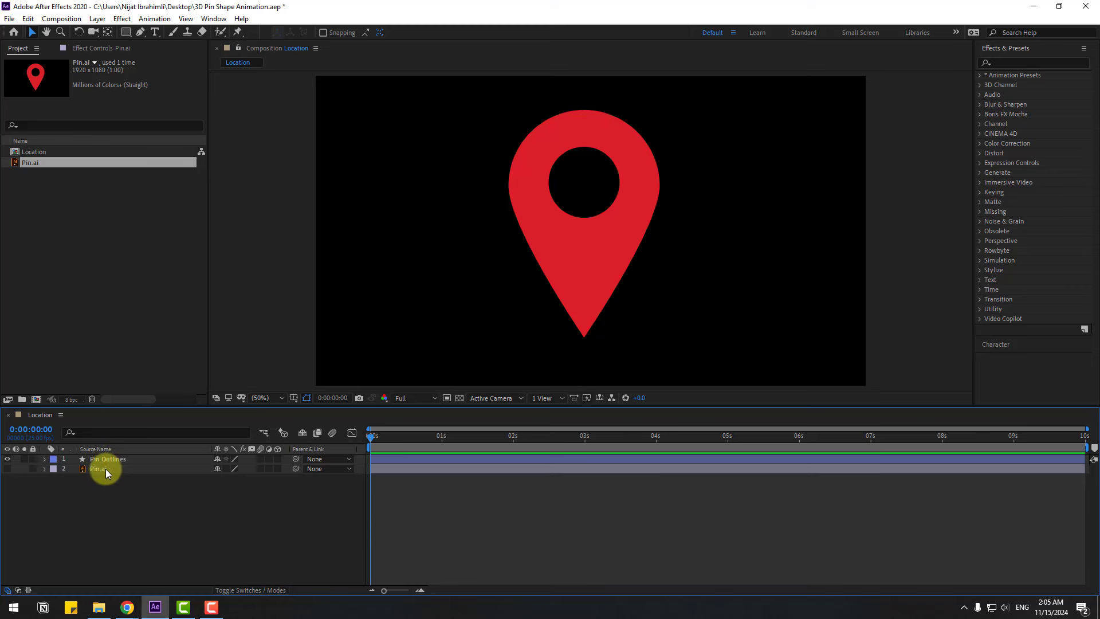
Delete the Pin.ai layer and make the Pin Outlines layer 3D.
left_click(106, 468)
key("Delete")
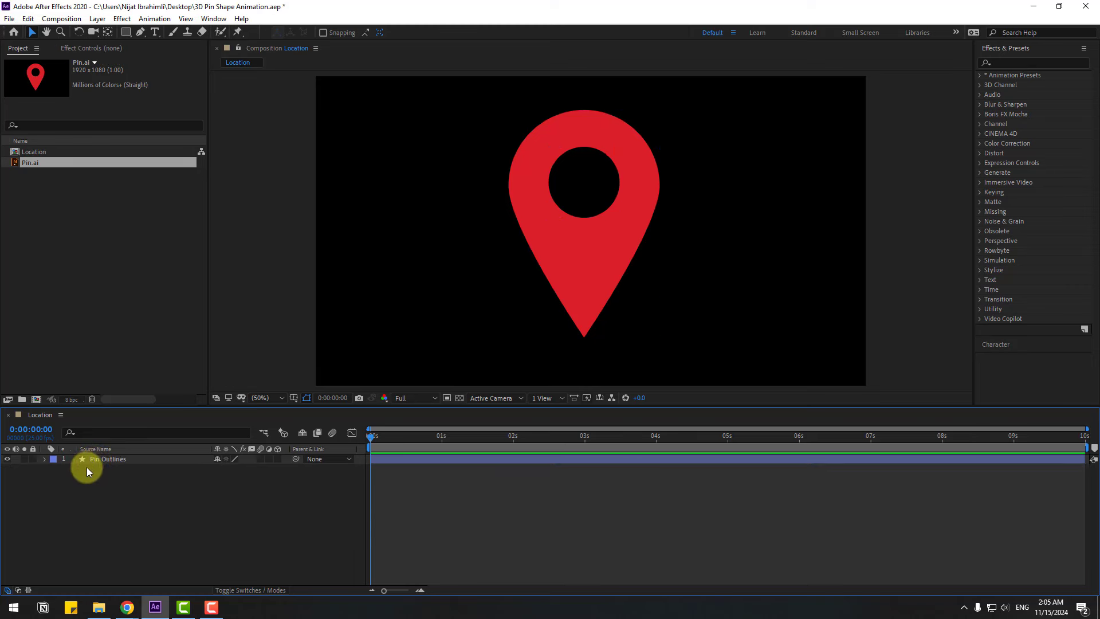
left_click(99, 459)
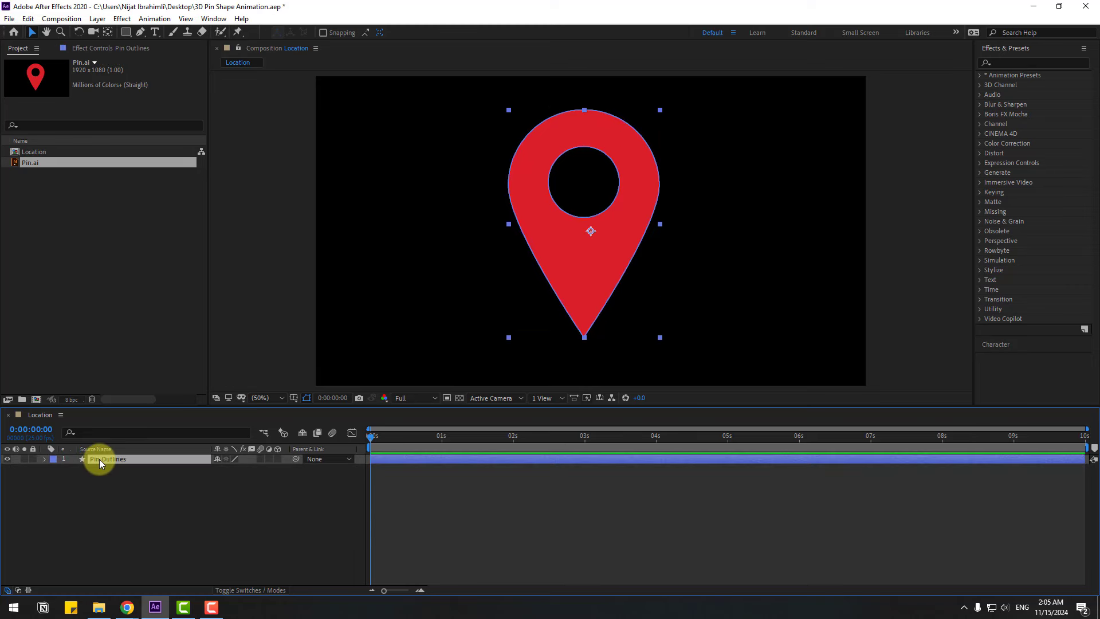
left_click(277, 459)
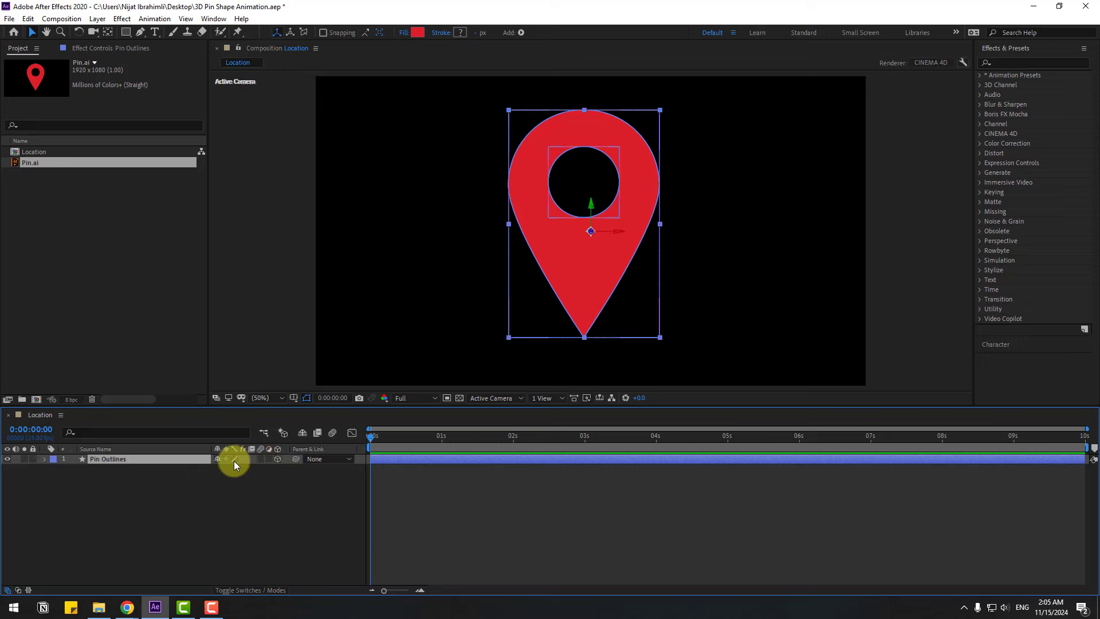
Choose CINEMA 4D as the 3D renderer in the Location composition's settings.
right_click(146, 498)
left_click(196, 386)
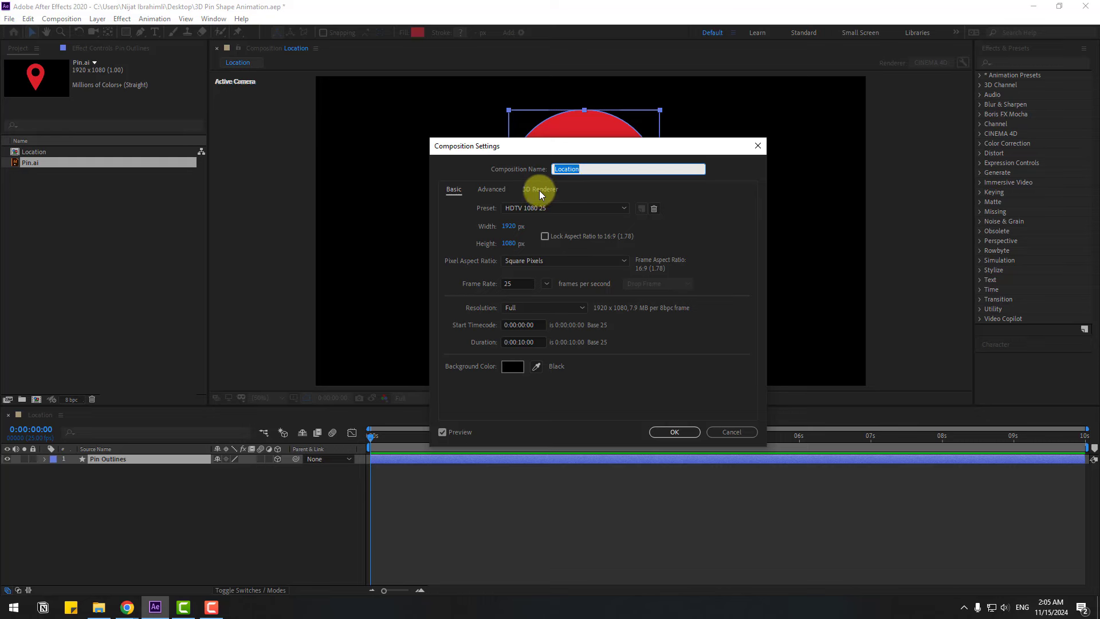
left_click(539, 190)
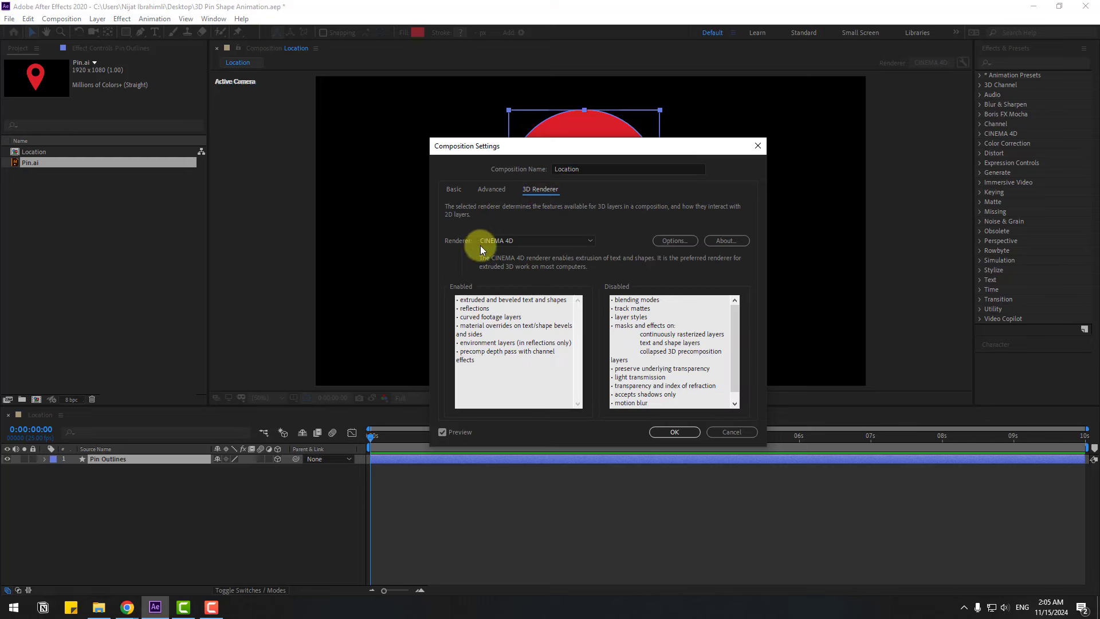
left_click(515, 241)
left_click(502, 267)
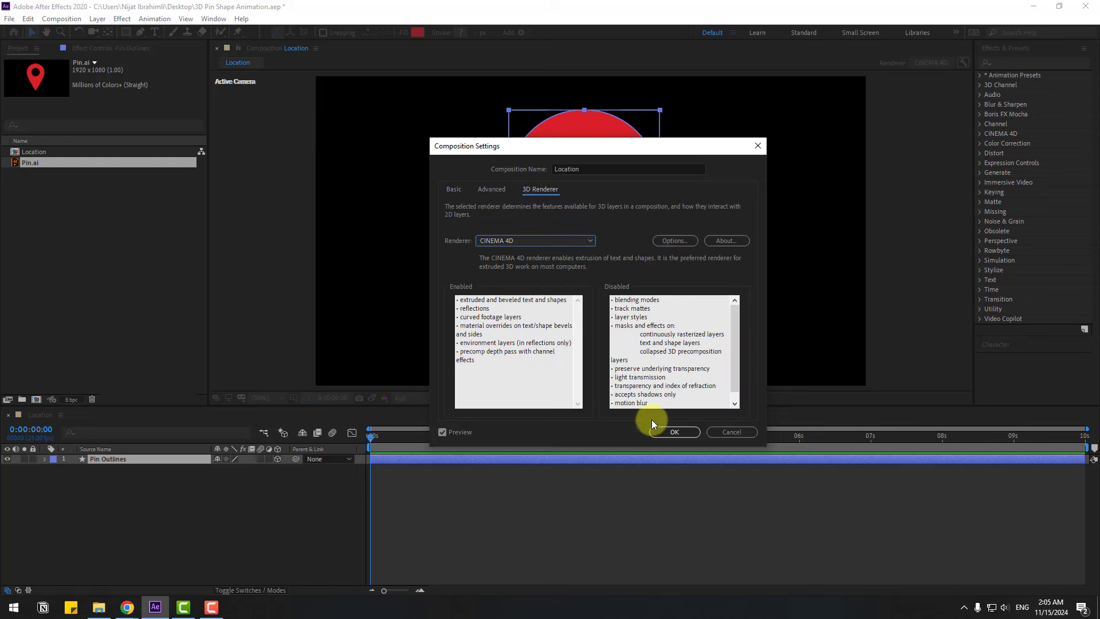
left_click(668, 432)
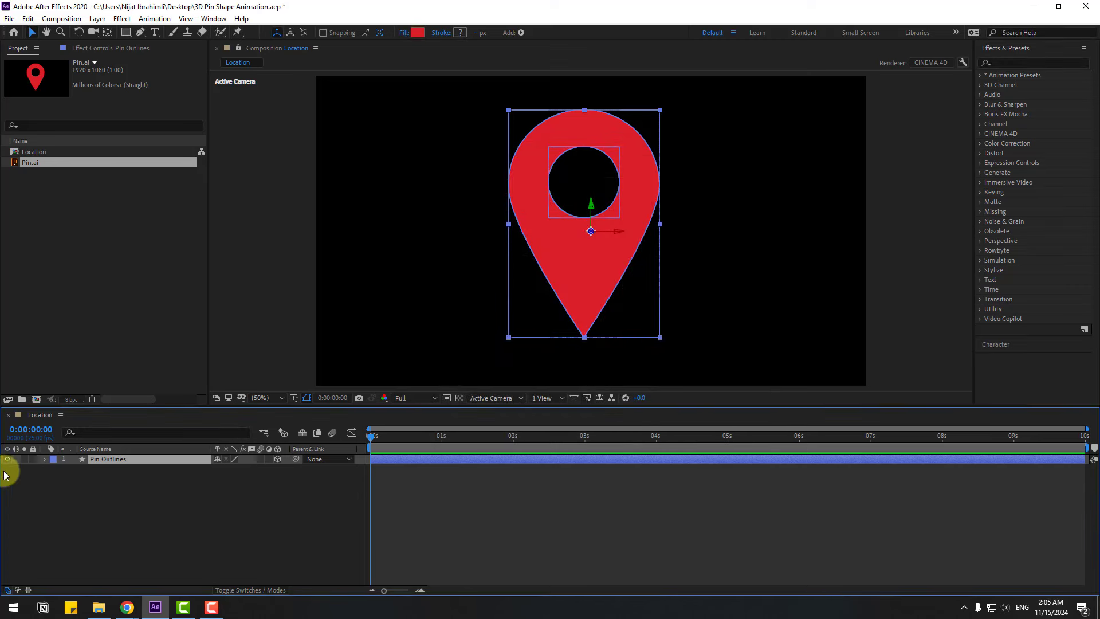
Set the Extrusion Depth in the Pin Outlines layer's Geometry Options to 25.
left_click(45, 459)
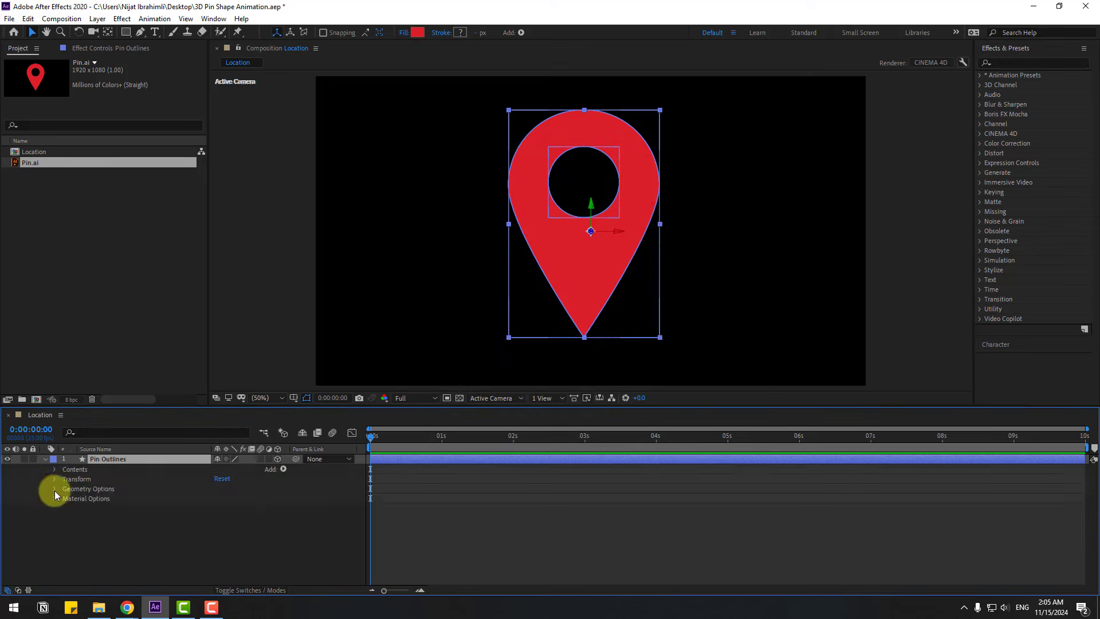
left_click(55, 488)
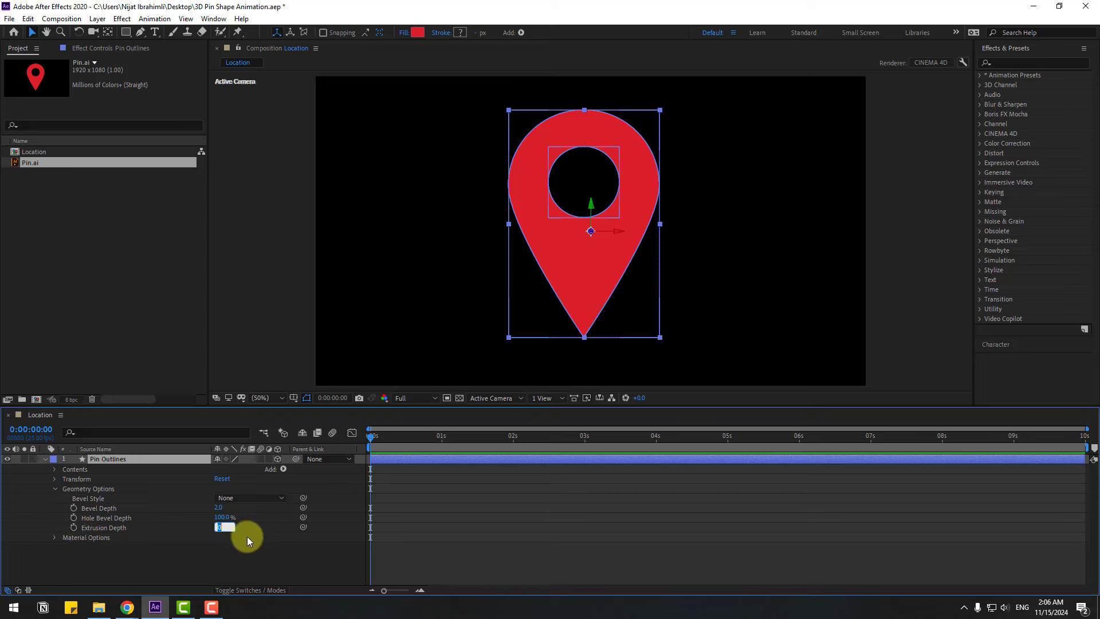
type("25")
key("Return")
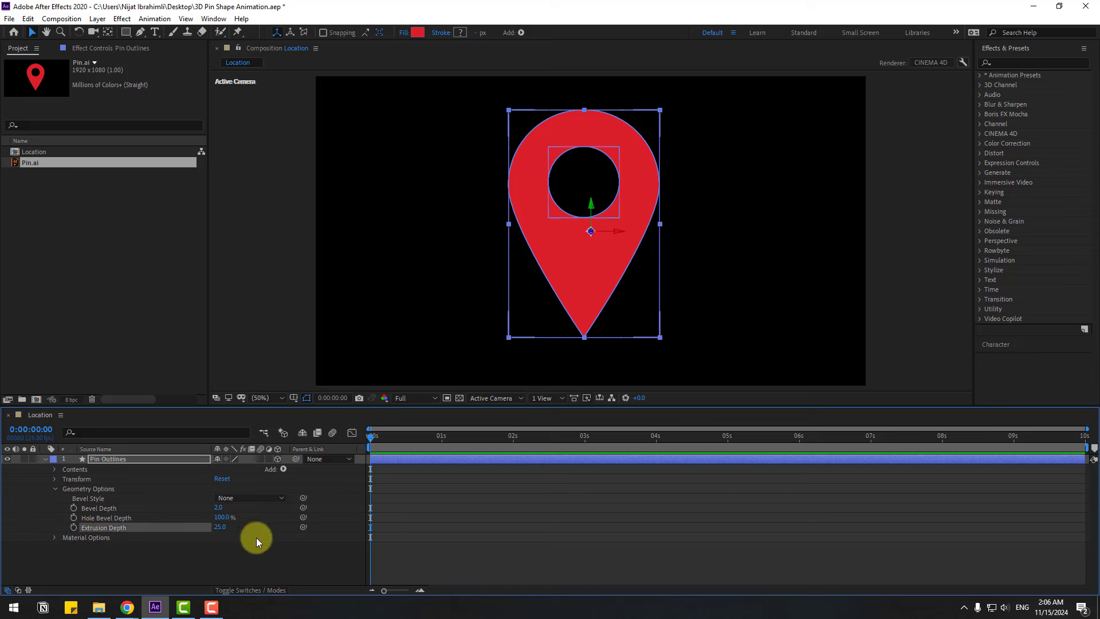
Show the pin in Custom View 1 and increase its Extrusion Depth to 114.
left_click(495, 398)
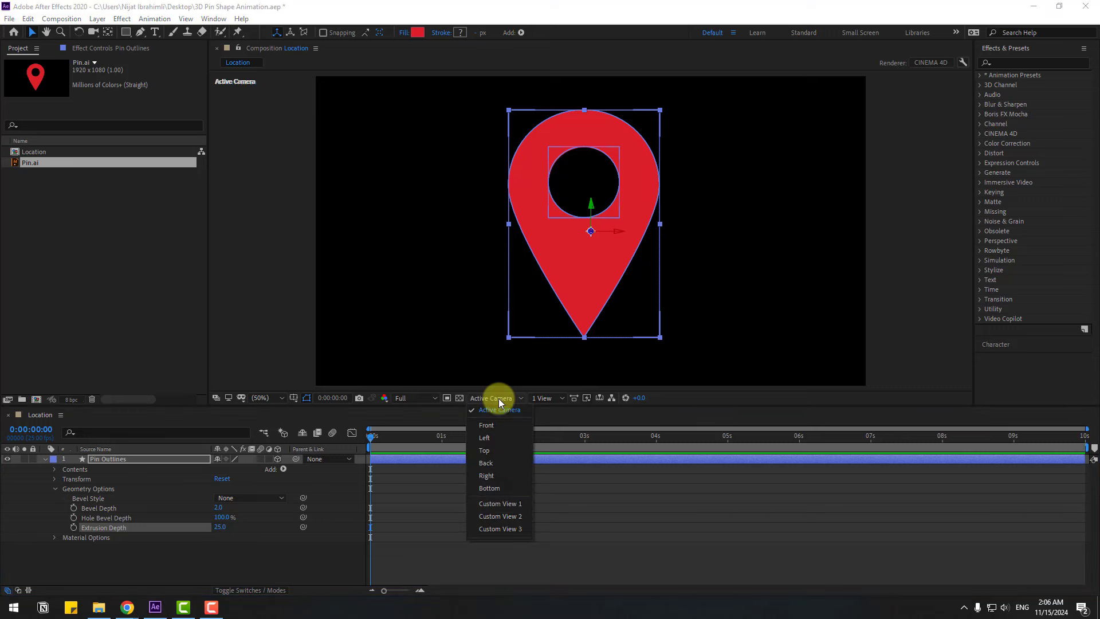
left_click(500, 503)
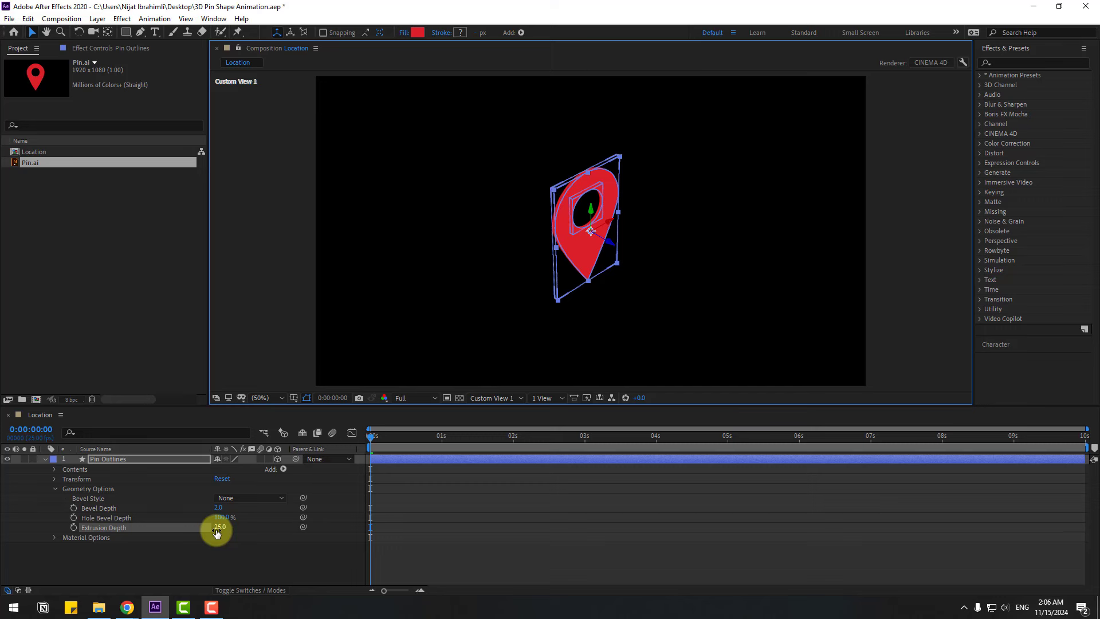
left_click_drag(216, 532, 265, 527)
left_click(224, 545)
Examine the extruded pin in Custom View 2 and Custom View 3, return to Active Camera and collapse the layer's properties.
left_click(487, 398)
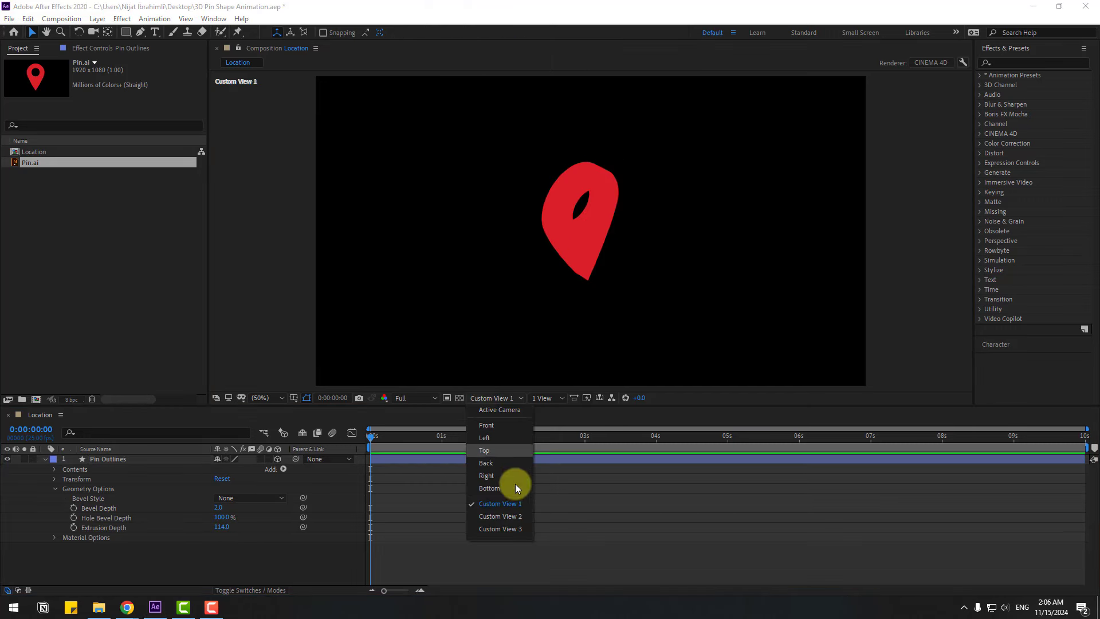
left_click(505, 518)
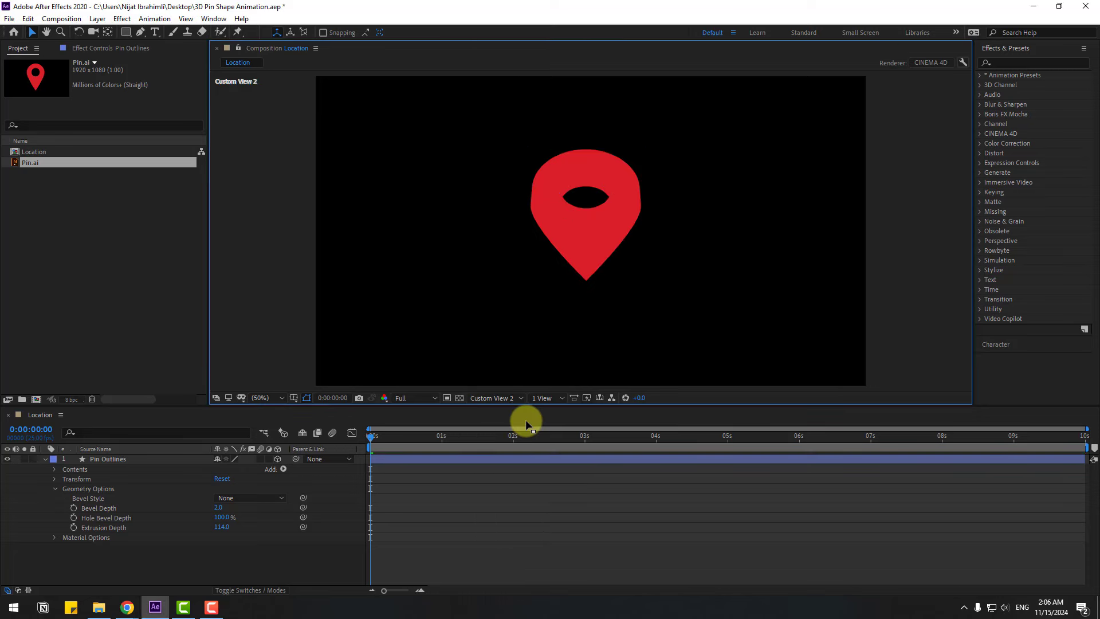
left_click(501, 398)
left_click(509, 528)
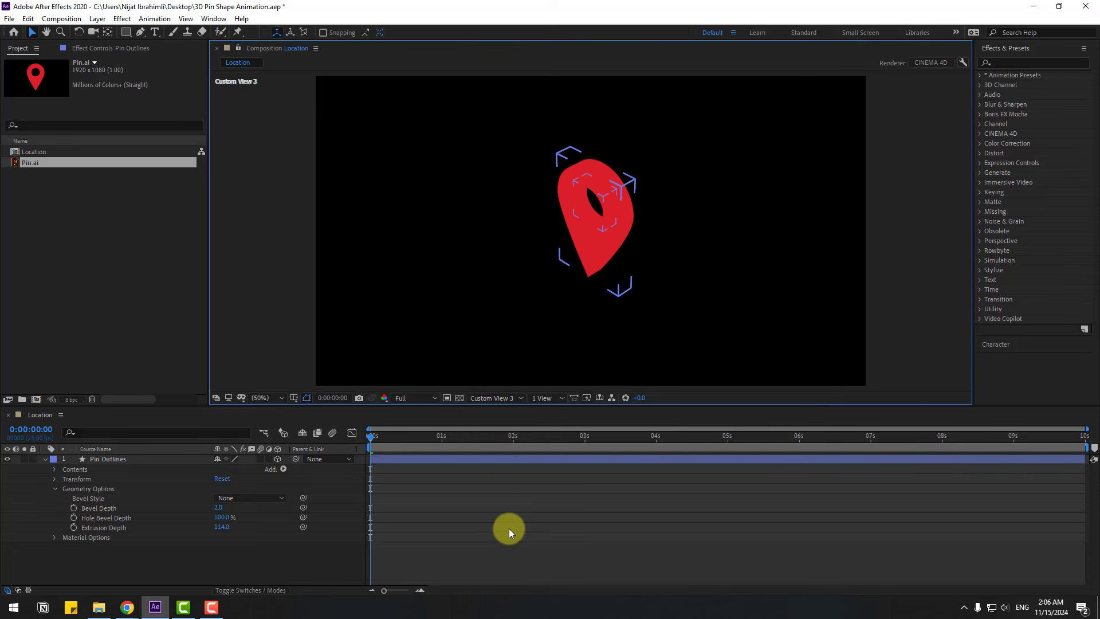
left_click(493, 399)
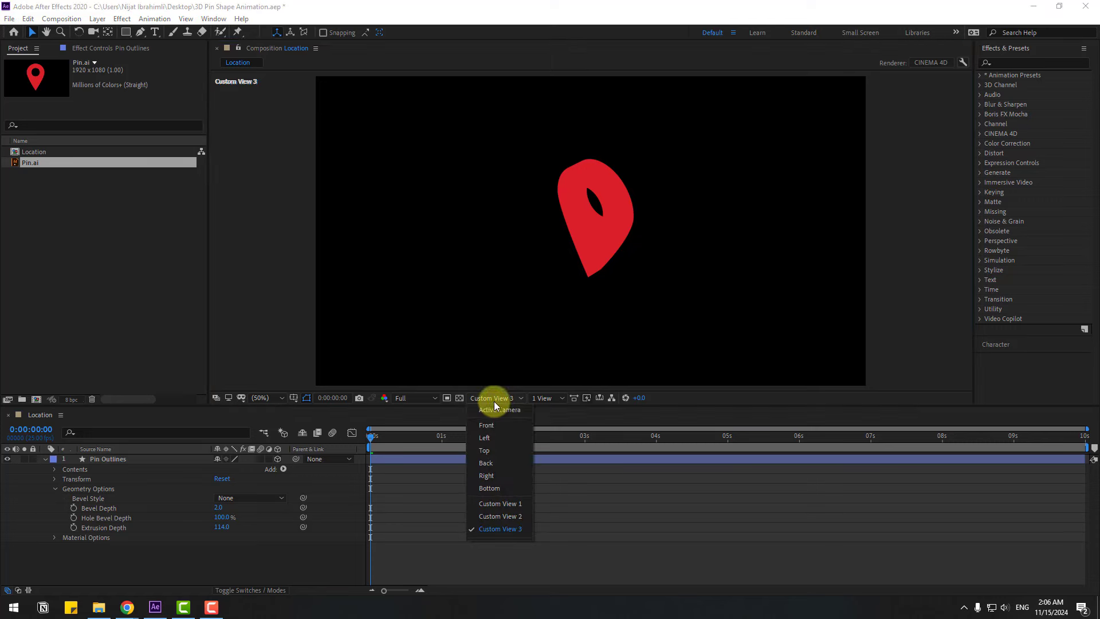
left_click(502, 410)
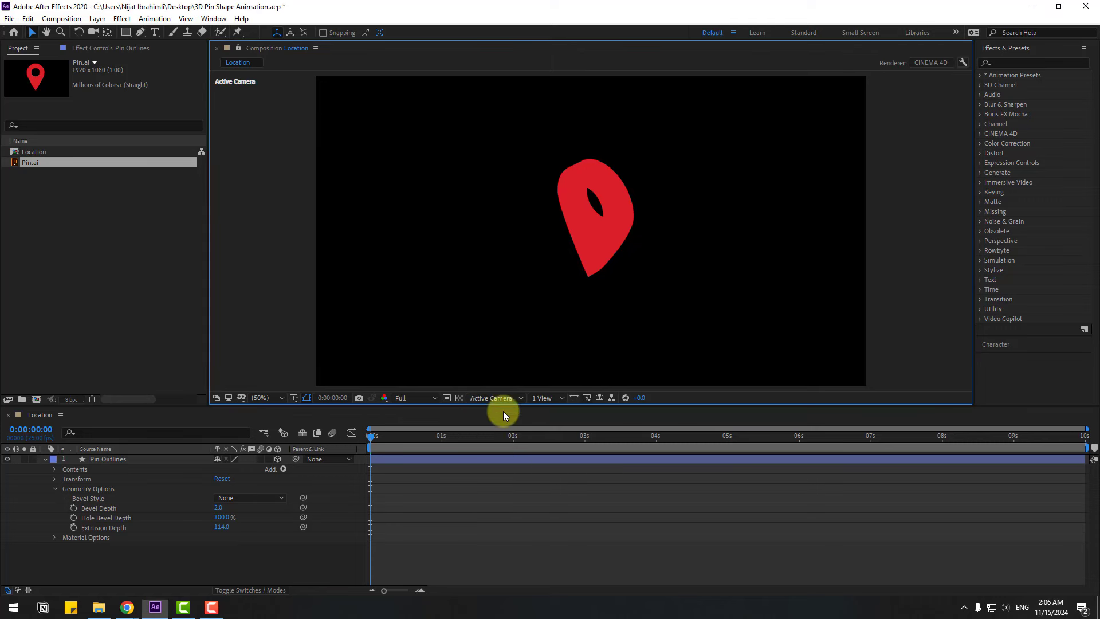
left_click(45, 459)
left_click(162, 481)
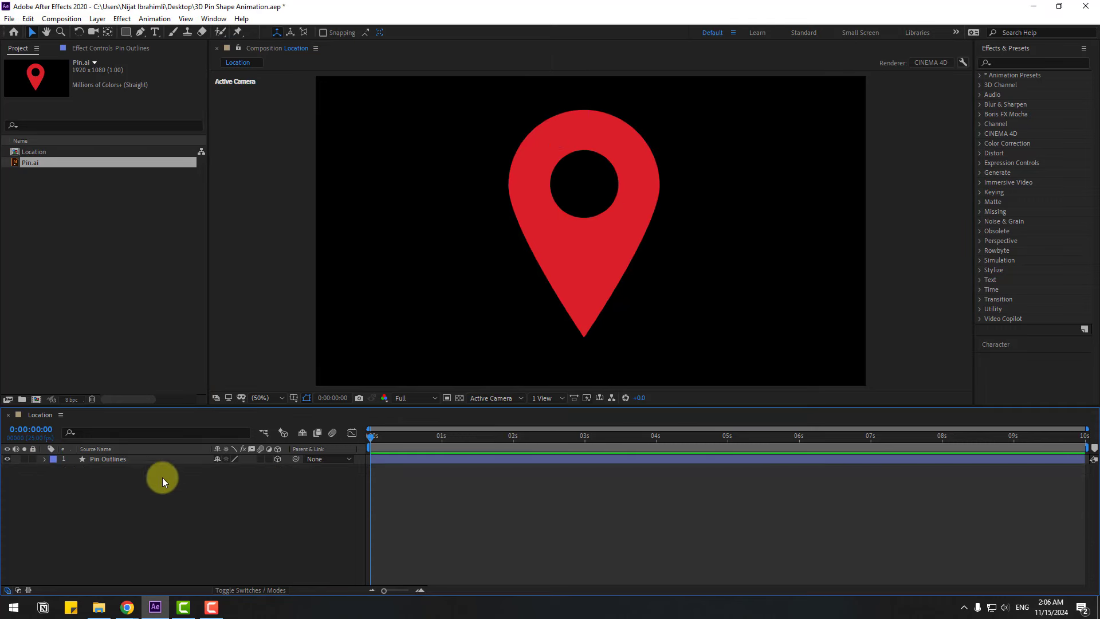
Add a Two-Node camera named Camera 1 with the 50mm preset to the composition.
right_click(115, 487)
mouse_move(206, 367)
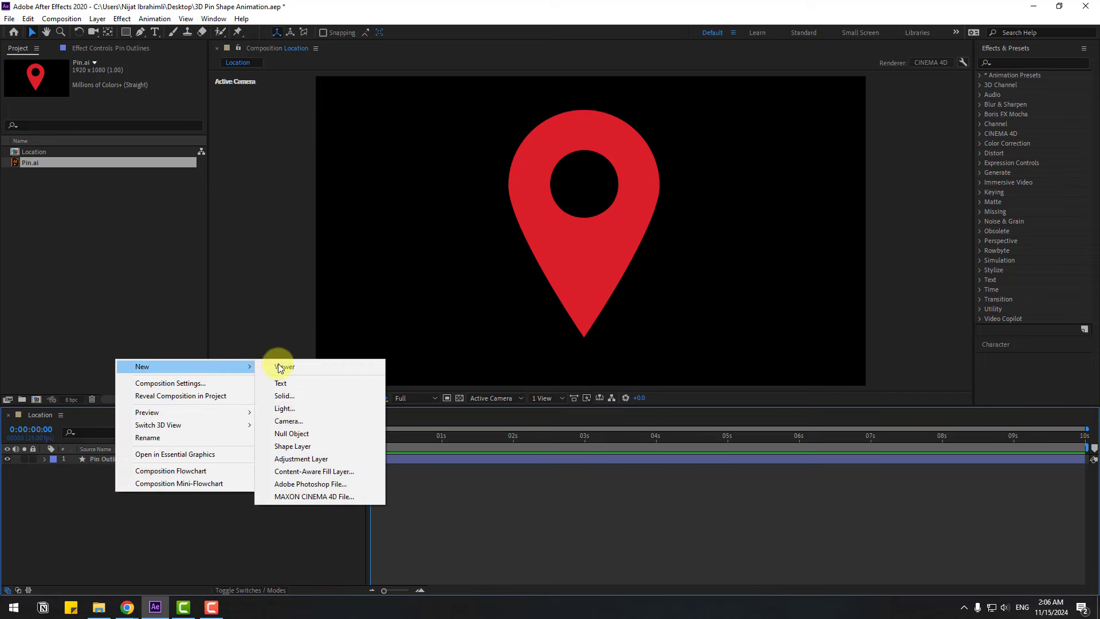
left_click(288, 421)
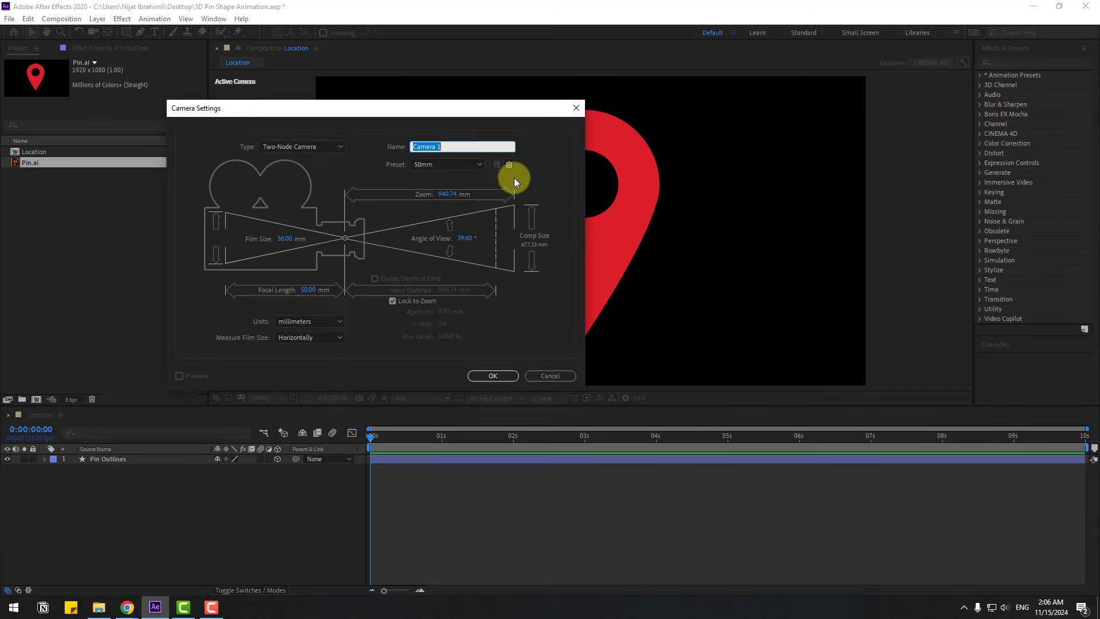
left_click(480, 374)
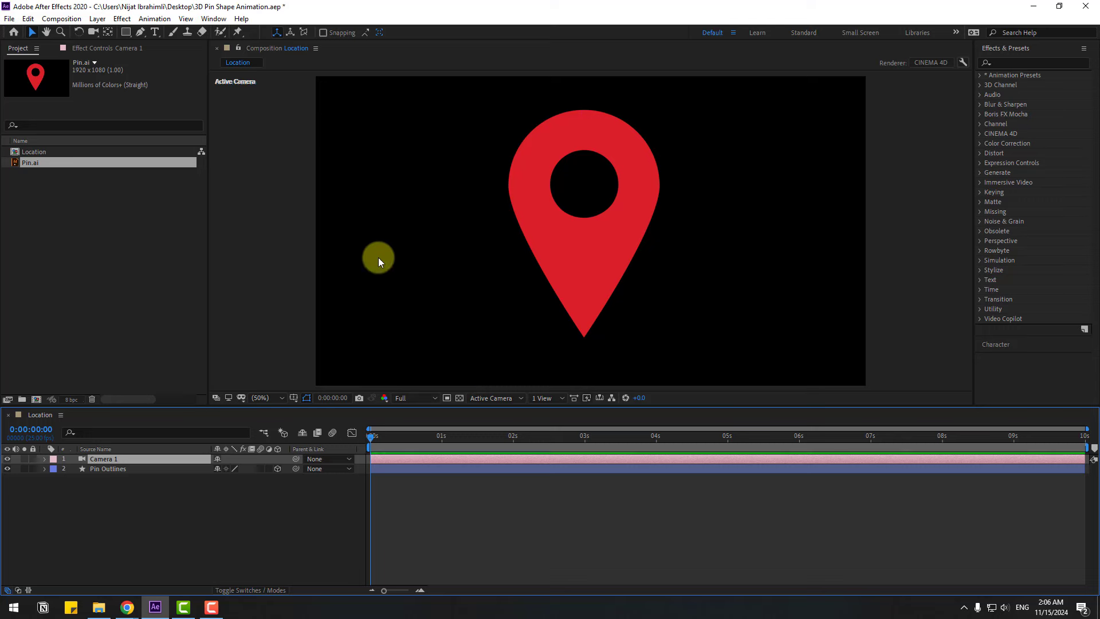
Orbit the camera around the pin as a test, undo the camera move and return to the Selection tool.
key("c")
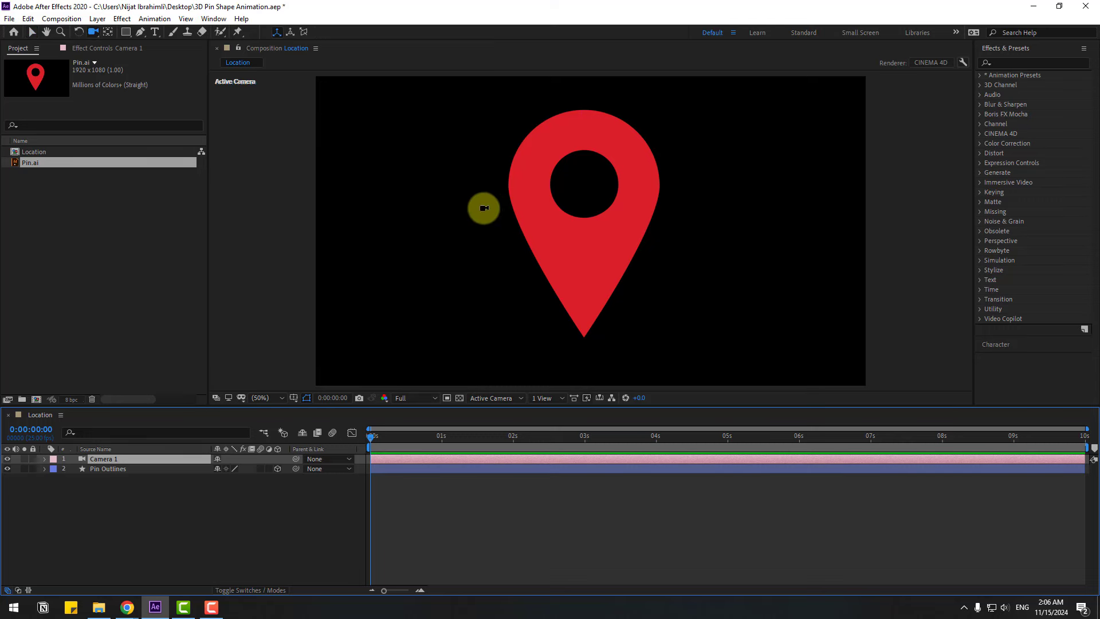
mouse_move(508, 221)
left_mouse_down()
mouse_move(577, 223)
mouse_move(525, 222)
left_mouse_up()
key("ctrl+z")
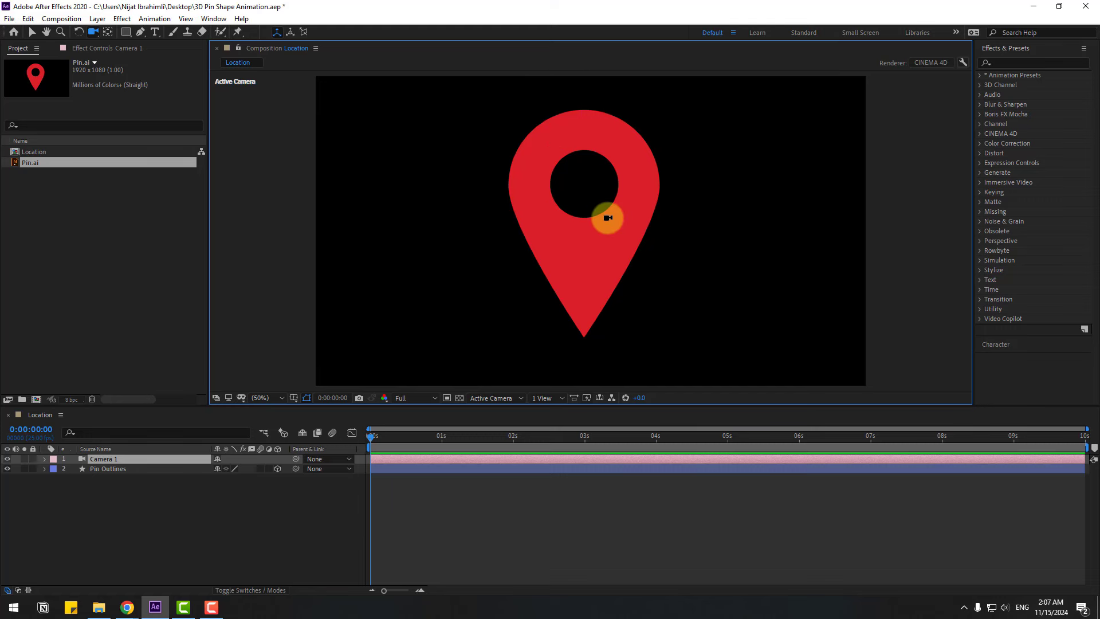
left_click(32, 32)
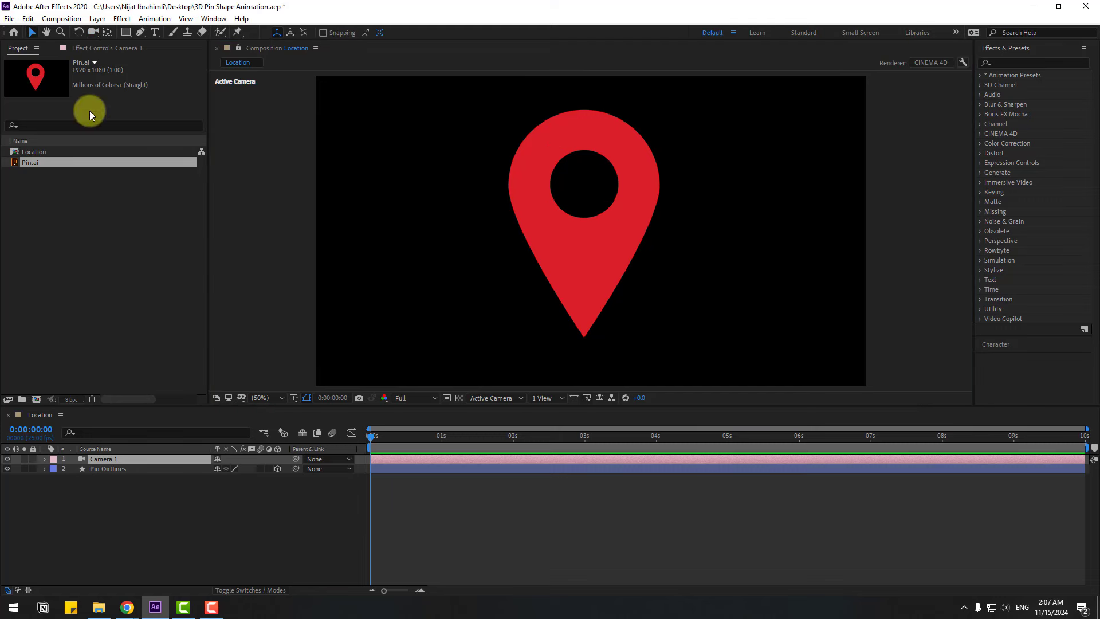
Add a white Spot light with 1123% intensity, 79° cone angle, 100% cone feather, Inverse Square Clamped falloff, radius 2519 and shadows enabled.
left_click(164, 498)
right_click(98, 507)
mouse_move(182, 380)
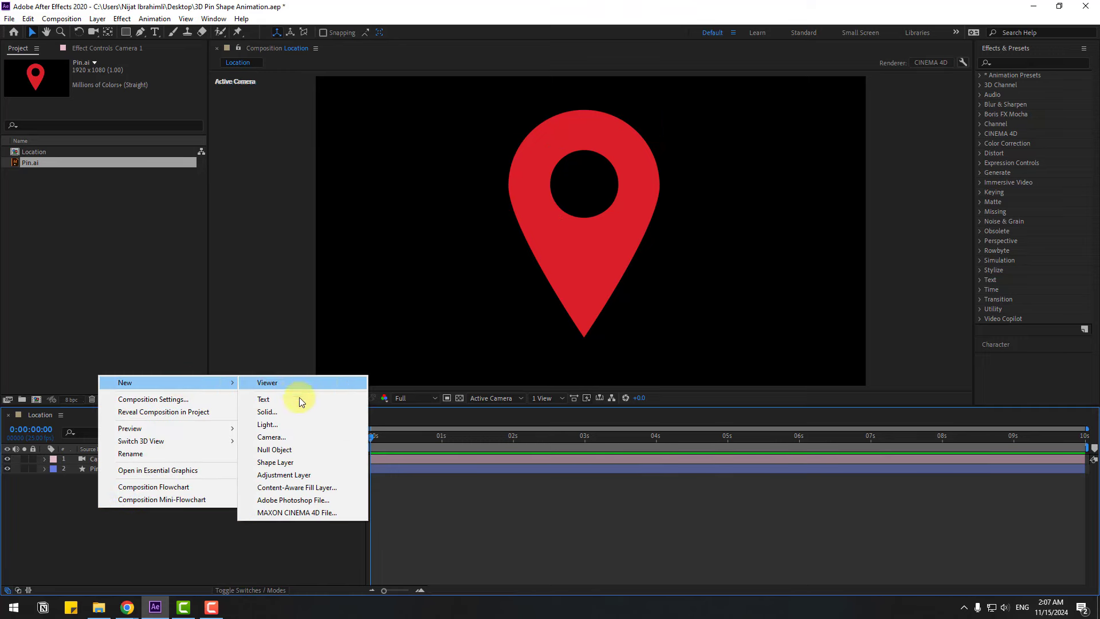
left_click(276, 421)
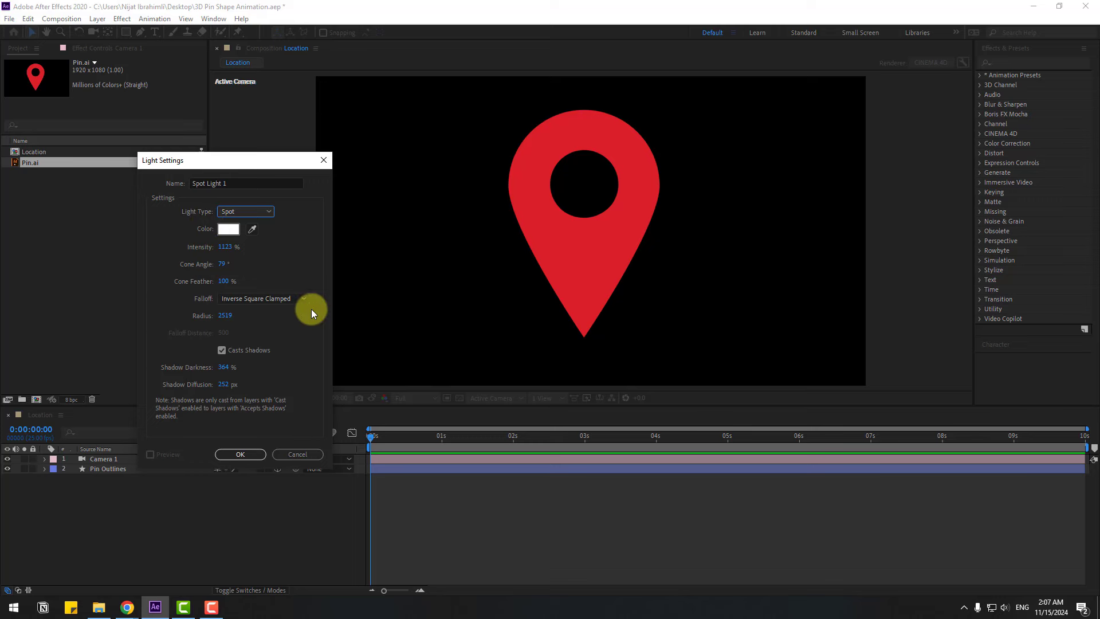
left_click(235, 454)
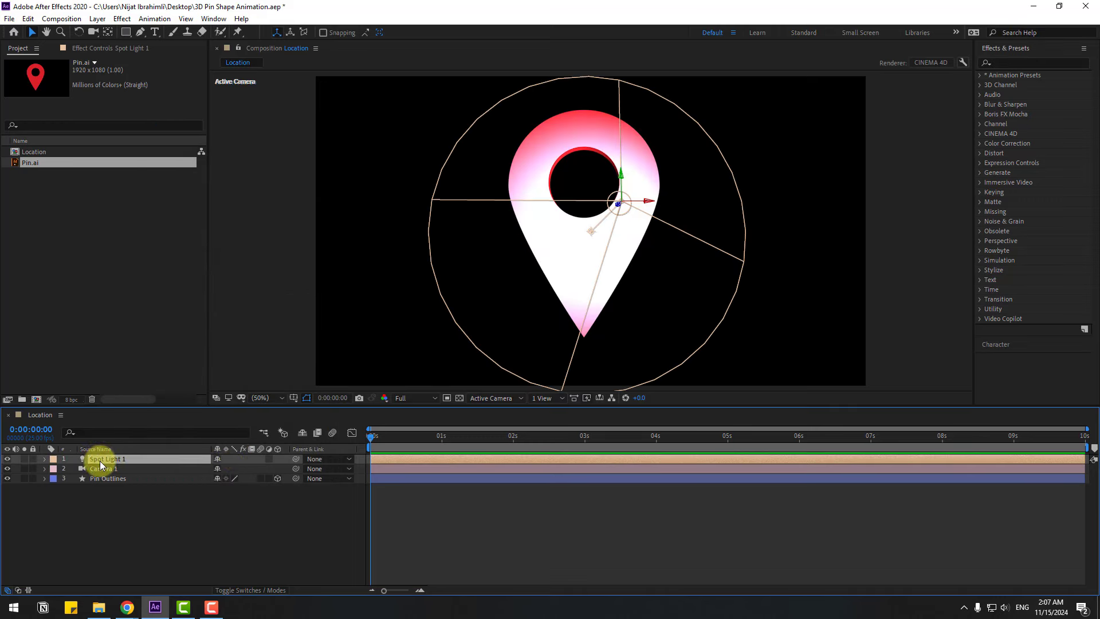
Move Spot Light 1 to the pin's left and farther in front by setting its Position to 576, 460, -1022.7.
left_click(46, 459)
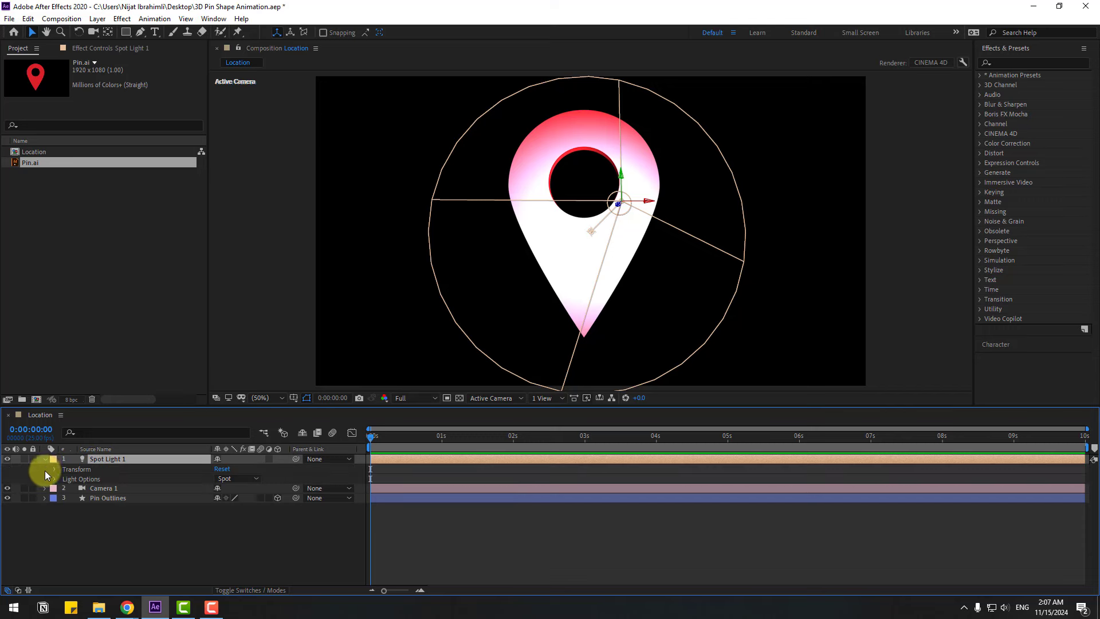
left_click(52, 472)
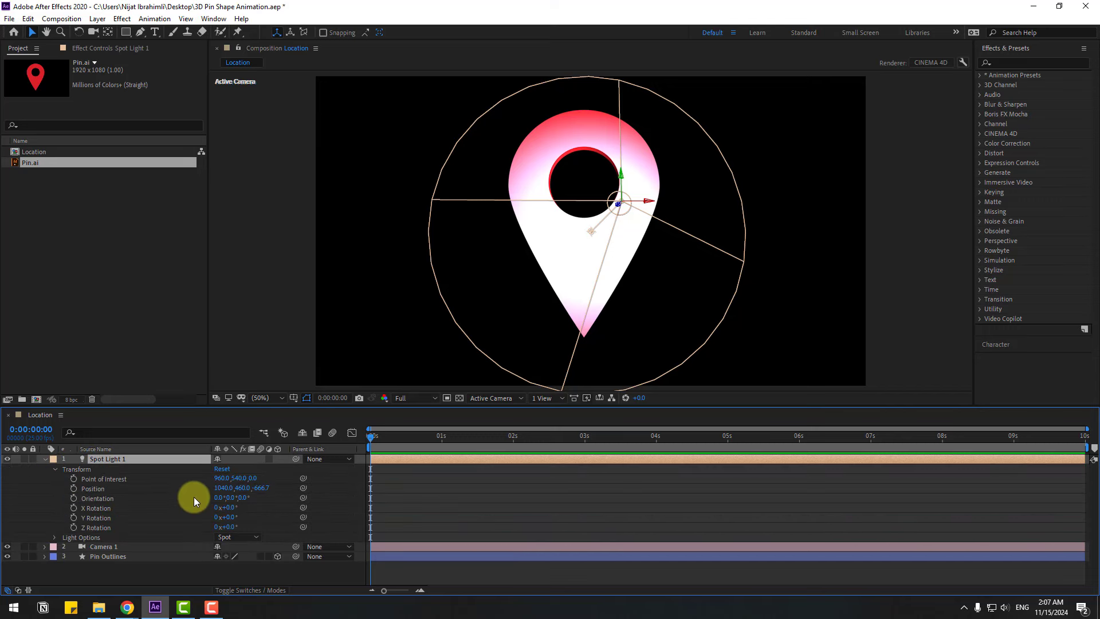
left_click_drag(221, 488, 11, 493)
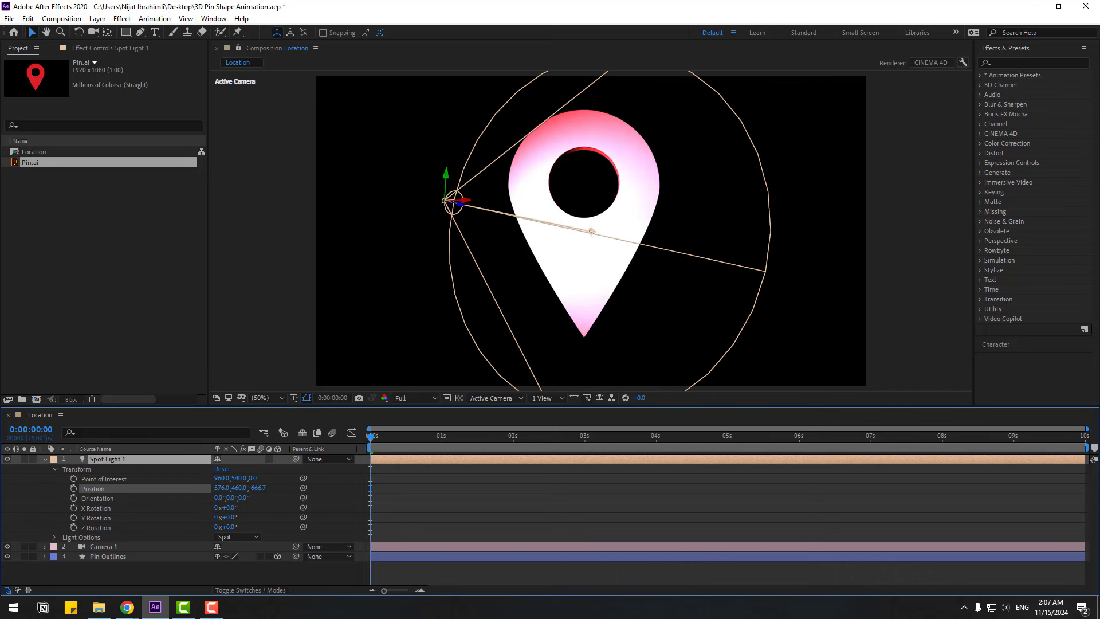
left_click(258, 488)
type("-977.7")
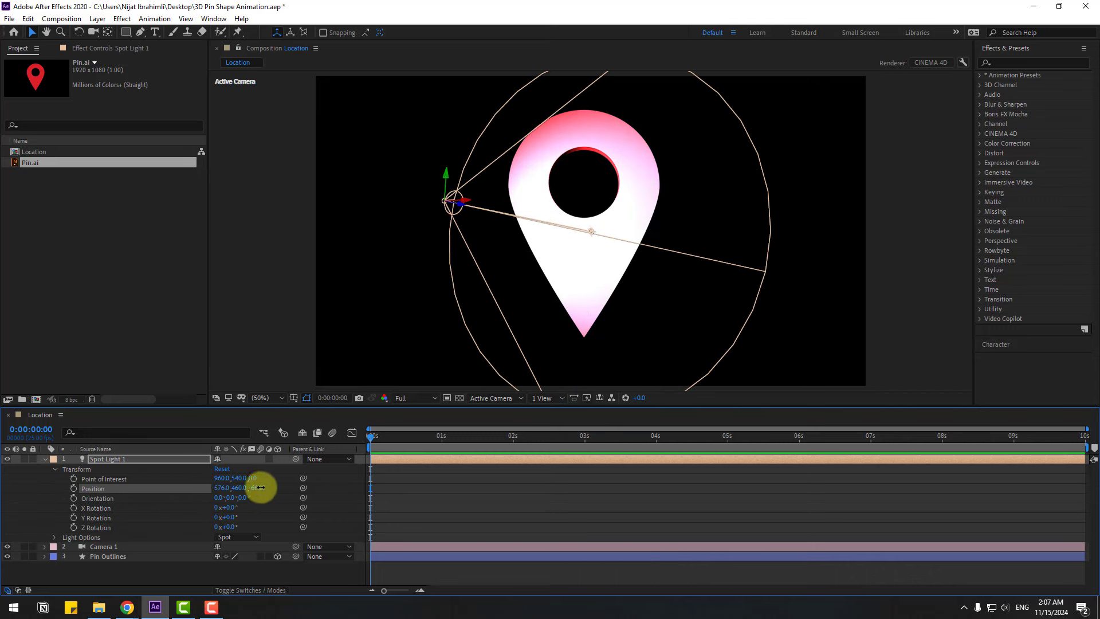
key("Return")
left_click_drag(93, 517, 80, 486)
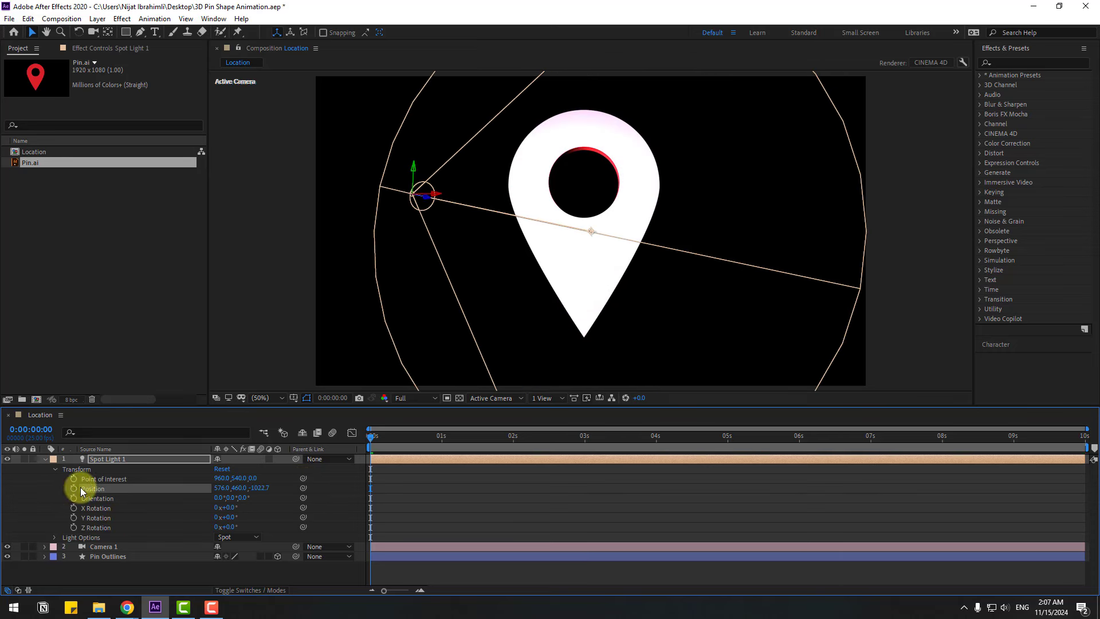
Set the Pin Outlines layer's Y Rotation to -44° and deselect the layer.
left_click(106, 557)
key("r")
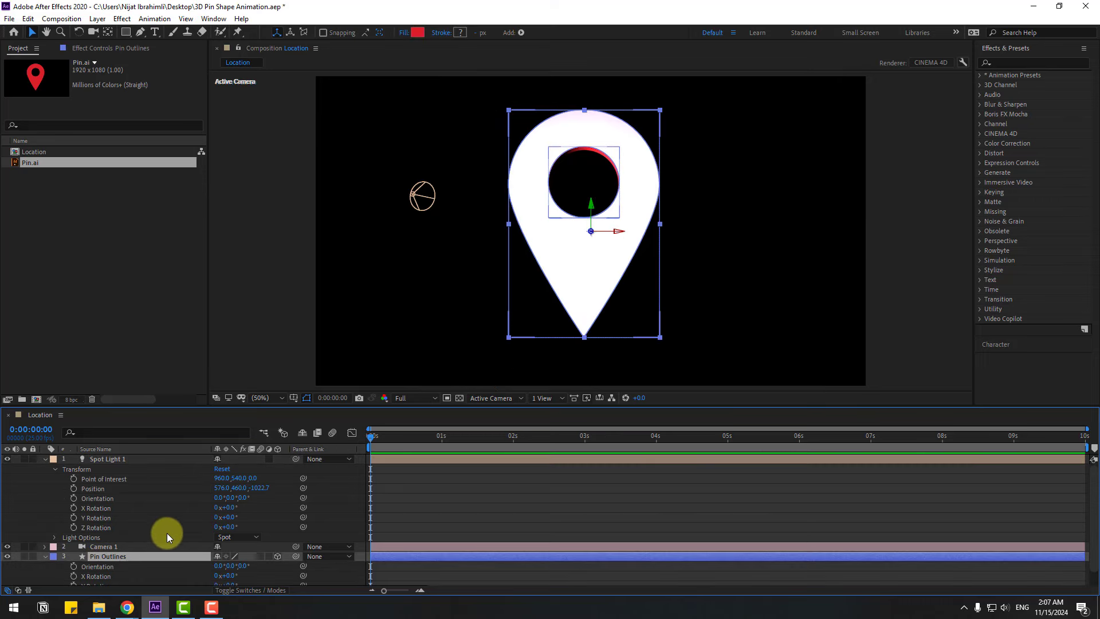
scroll(167, 533, "down", 1)
left_click_drag(228, 572, 207, 572)
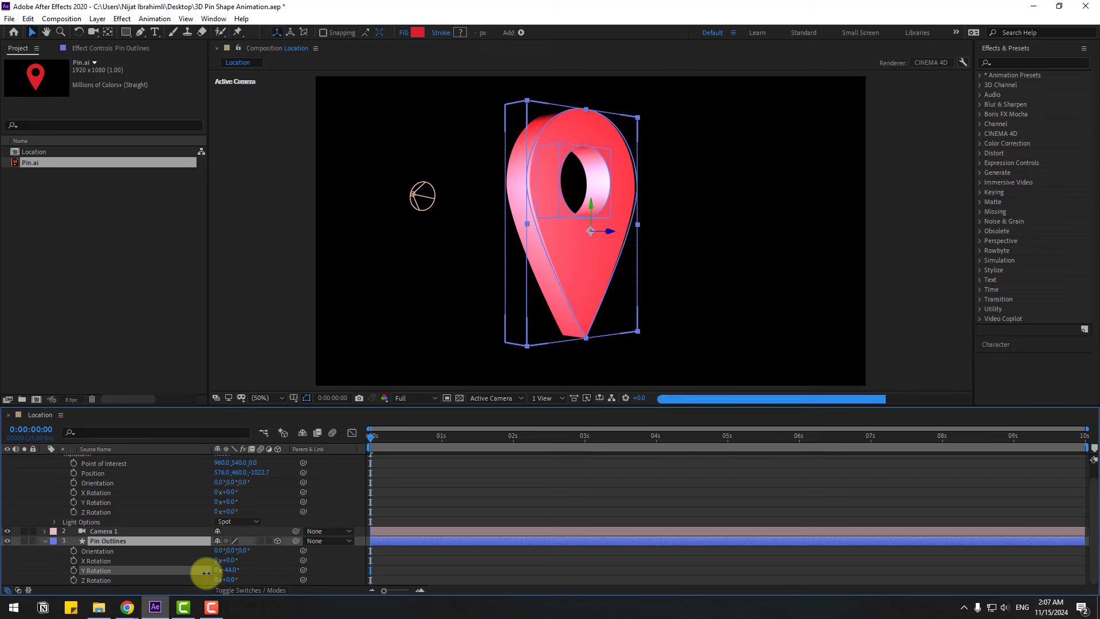
left_click(414, 486)
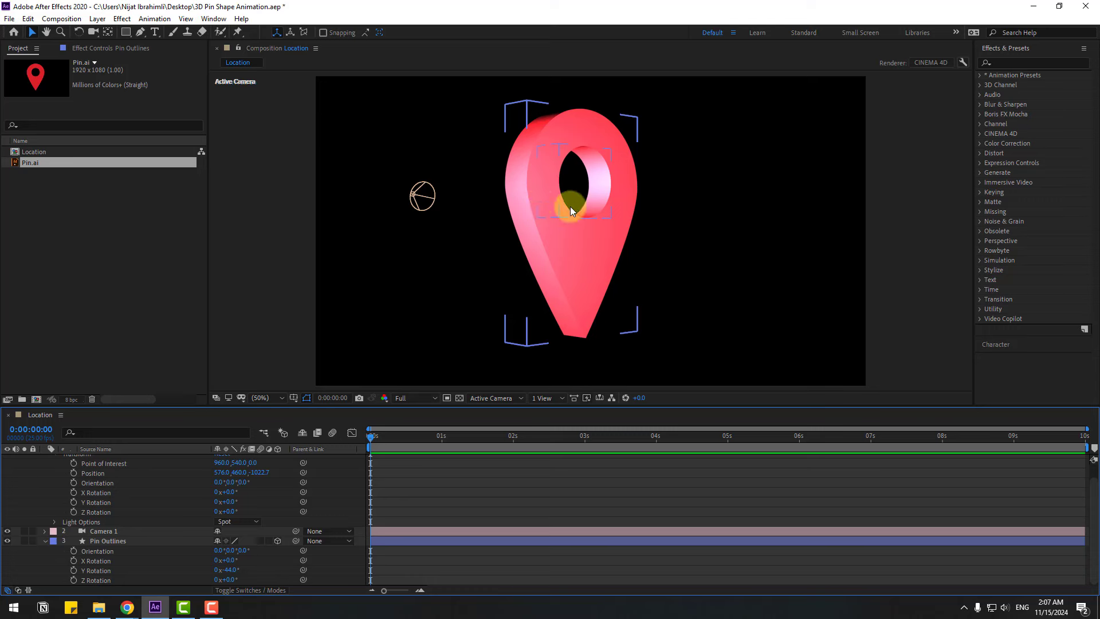
Collapse the layer properties and move the Pin Outlines layer's anchor point down to the pin's bottom tip.
key("u")
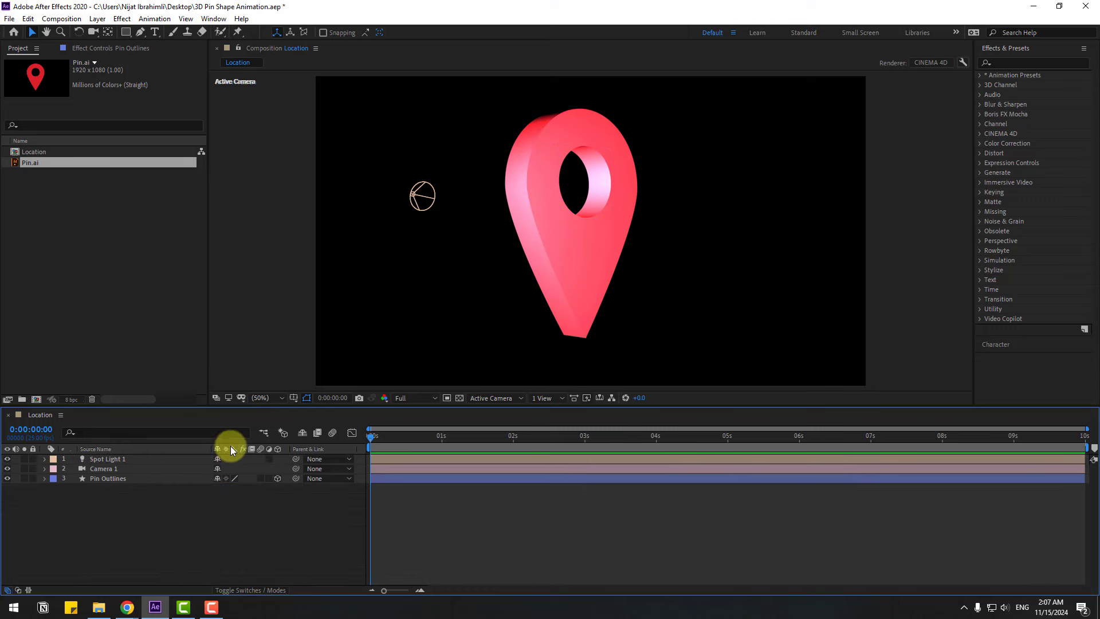
left_click(98, 481)
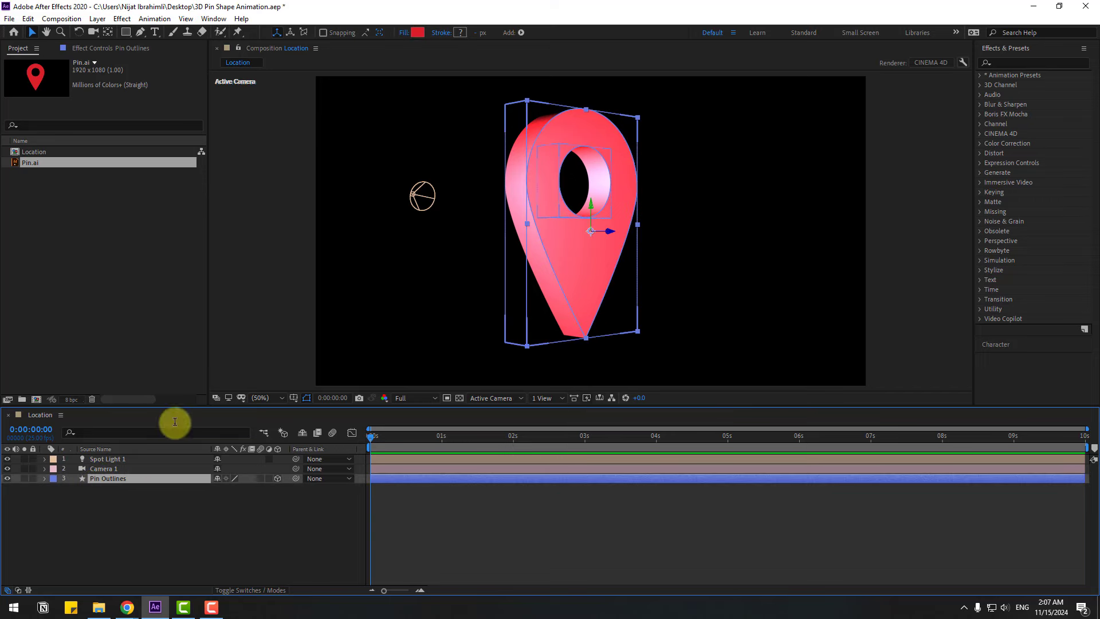
left_click(109, 33)
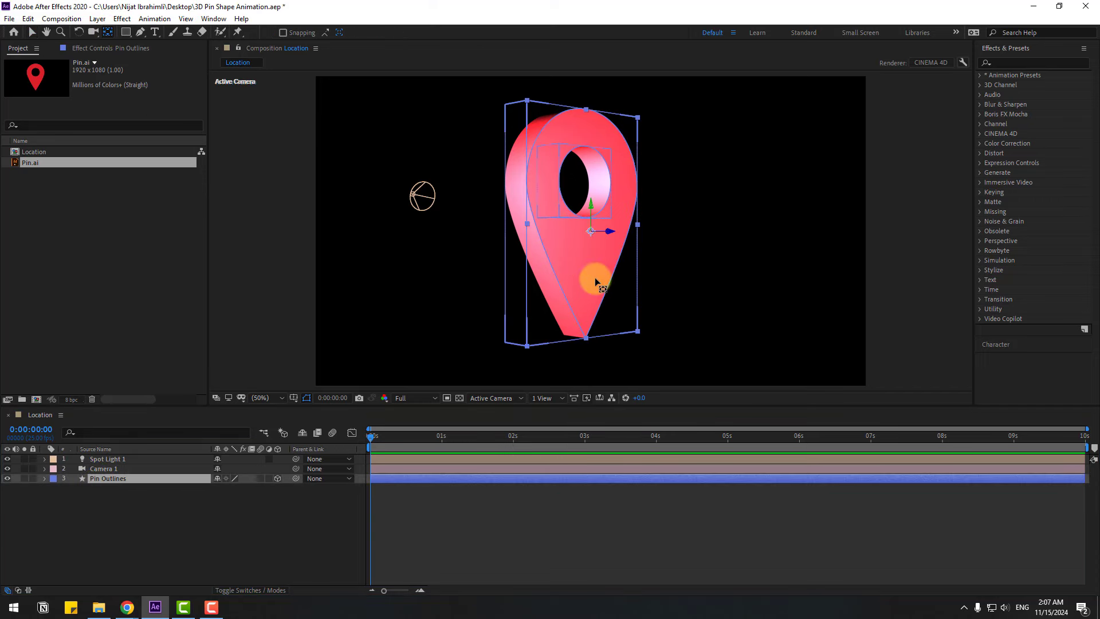
left_click_drag(591, 203, 573, 314)
Set the preview resolution to Quarter and shift the anchor point back to the middle of the pin tip's thickness.
left_click(415, 397)
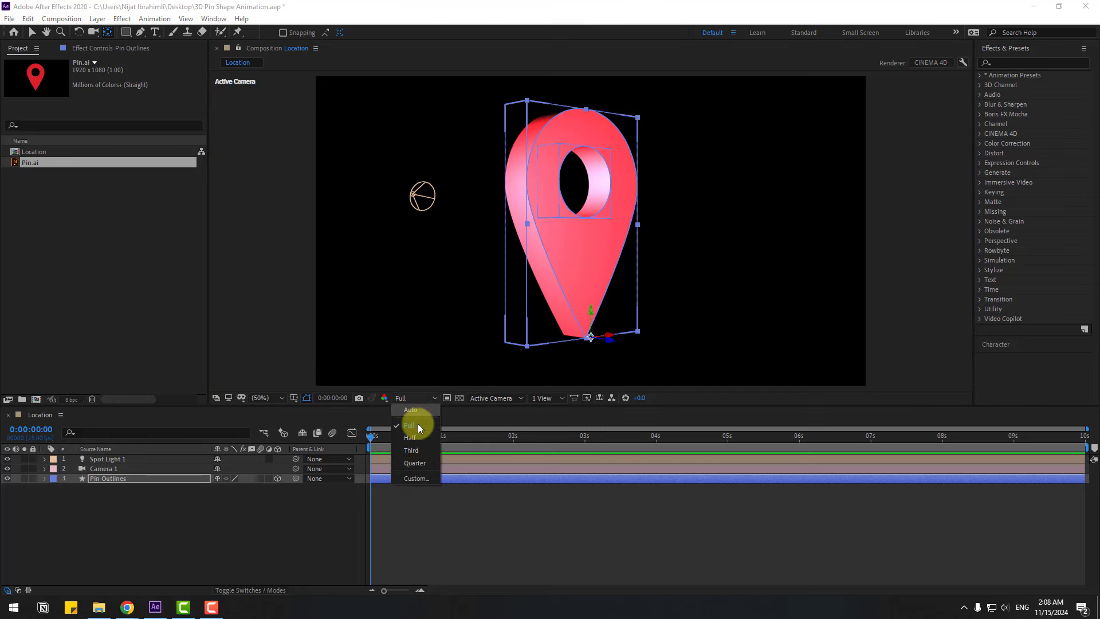
left_click(415, 463)
scroll(523, 327, "up", 2)
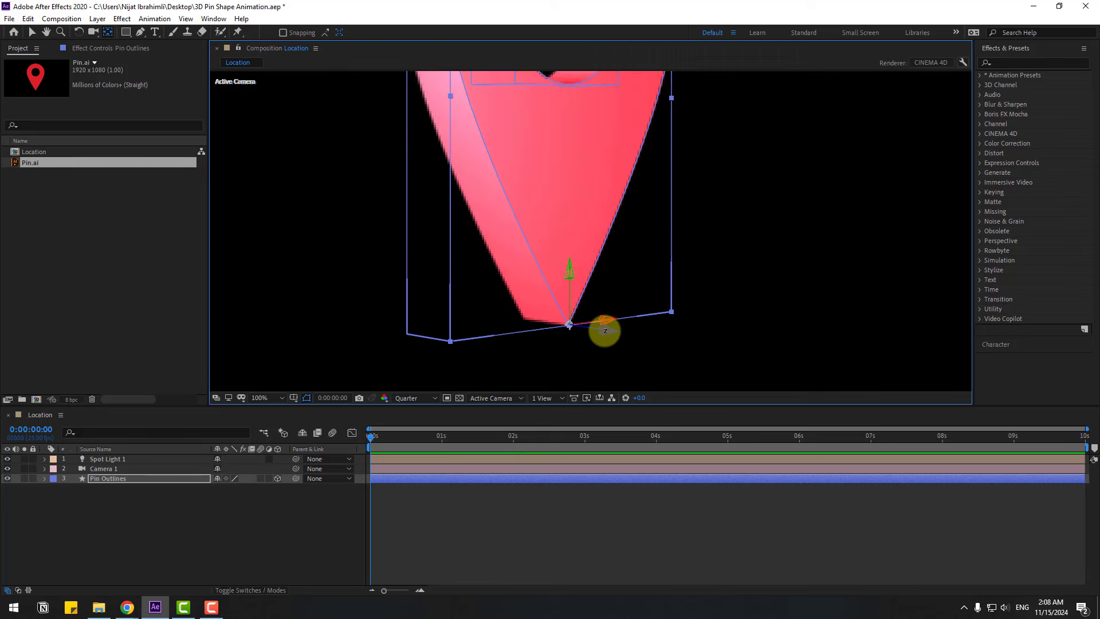
left_click_drag(605, 330, 572, 325)
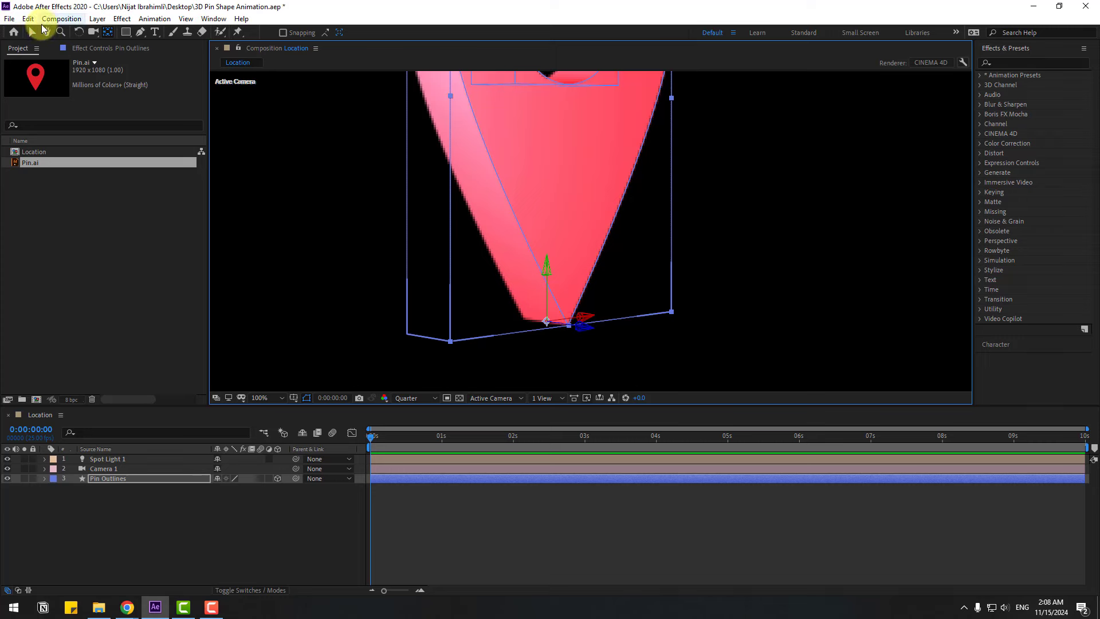
left_click(32, 32)
scroll(437, 236, "down", 2)
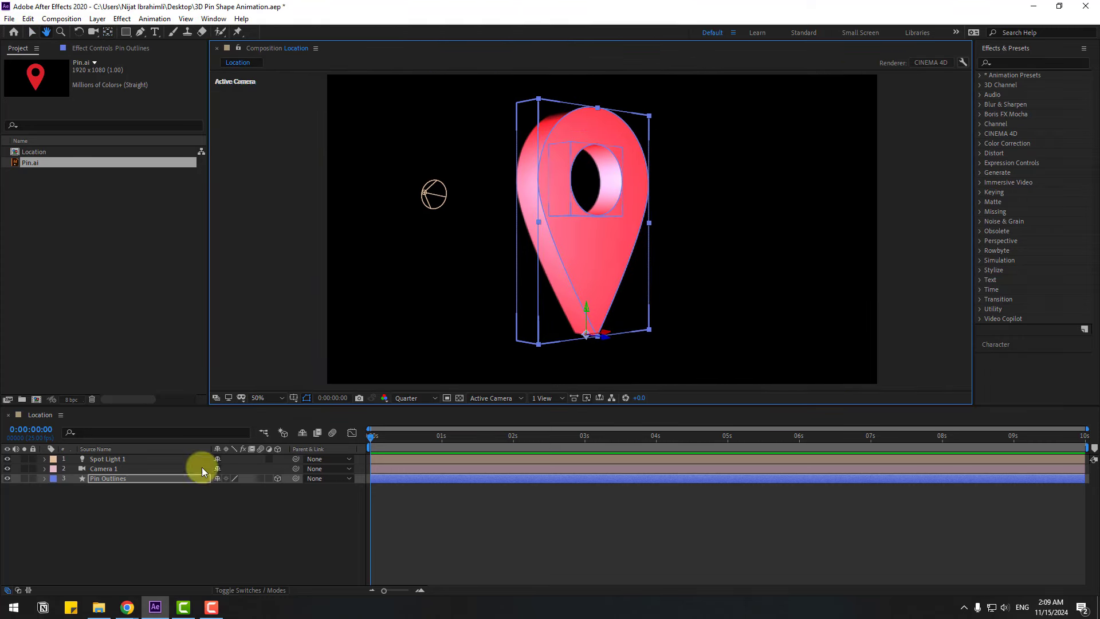
Test the Pin Outlines layer's Y Rotation around the repositioned anchor point and undo the rotation.
left_click(124, 497)
left_click(124, 480)
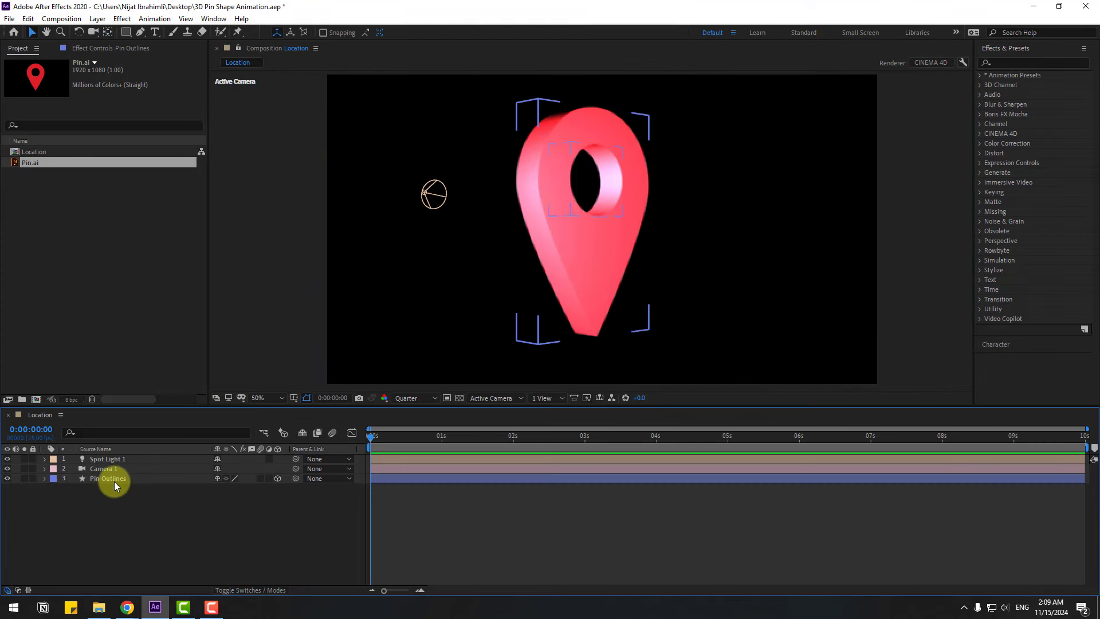
left_click(114, 481)
key("r")
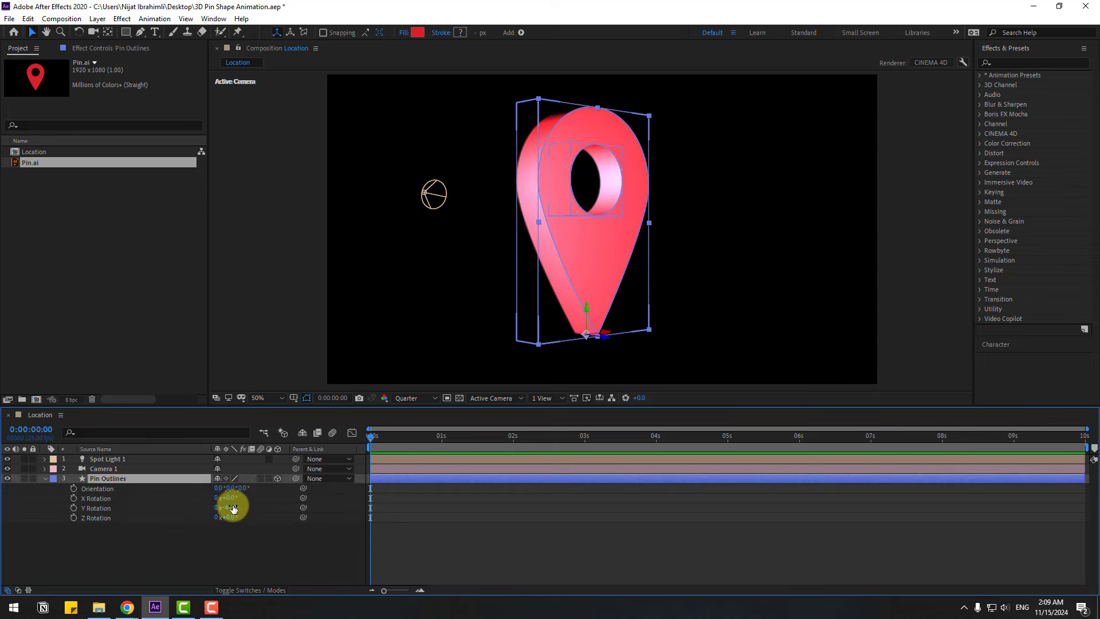
mouse_move(232, 515)
left_mouse_down()
mouse_move(218, 524)
mouse_move(239, 511)
mouse_move(221, 508)
mouse_move(245, 499)
mouse_move(217, 509)
left_mouse_up()
key("ctrl+z")
Set the Pin Outlines layer's Scale to 0% with a keyframe at 0:00:00:00.
key("s")
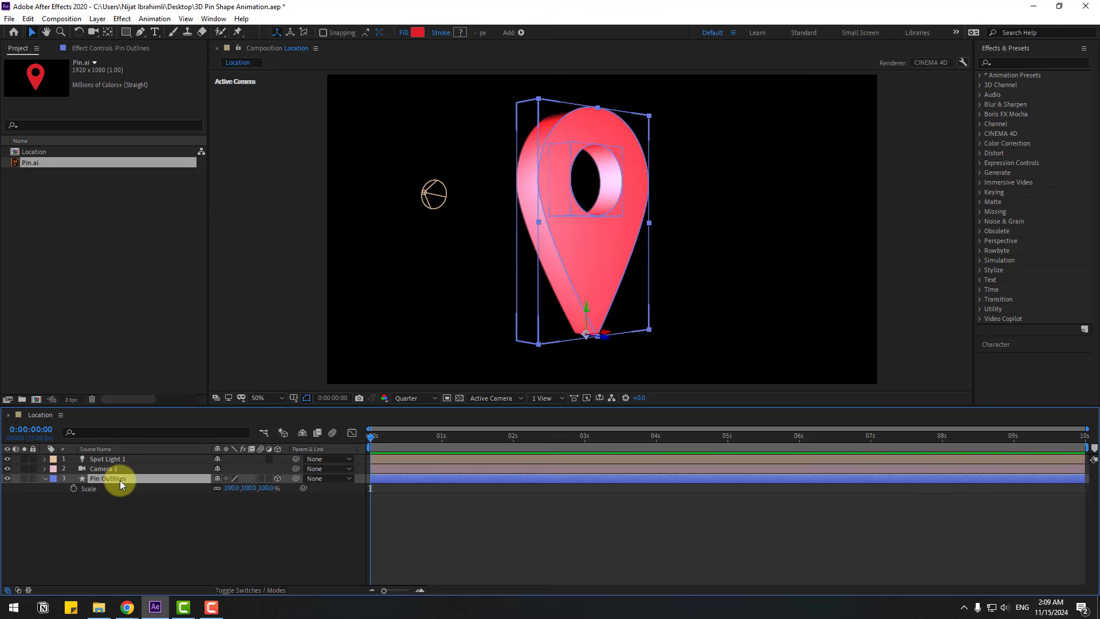
left_click(236, 494)
type("0")
key("Return")
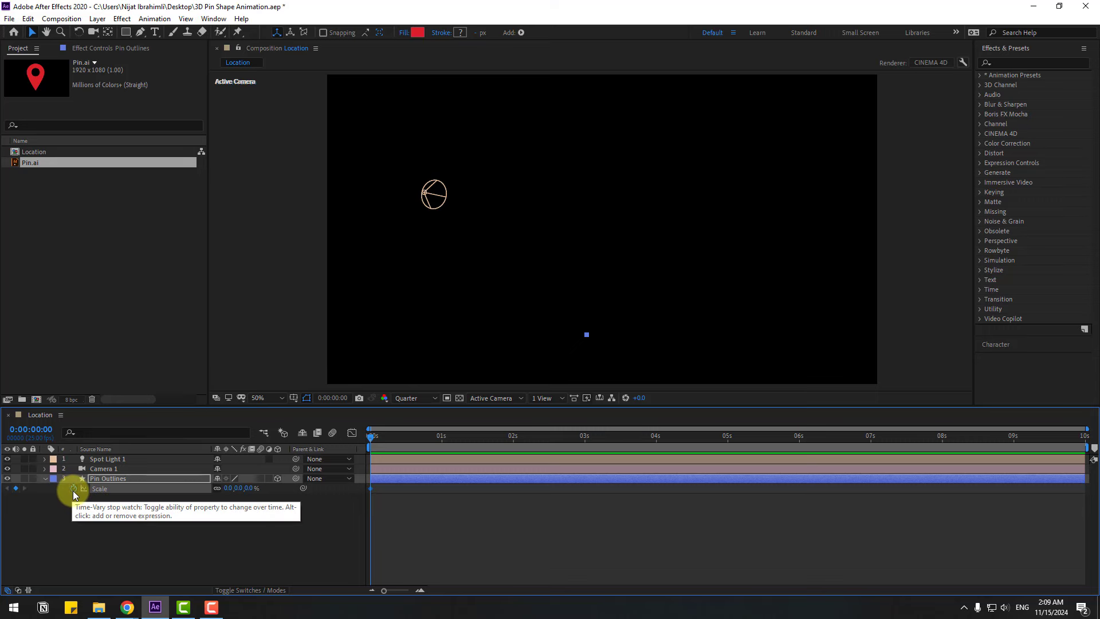
Add Scale keyframes of 110% at 0:00:00:10 and 95% at 0:00:00:20 on the Pin Outlines layer.
key("shift+Page_Down")
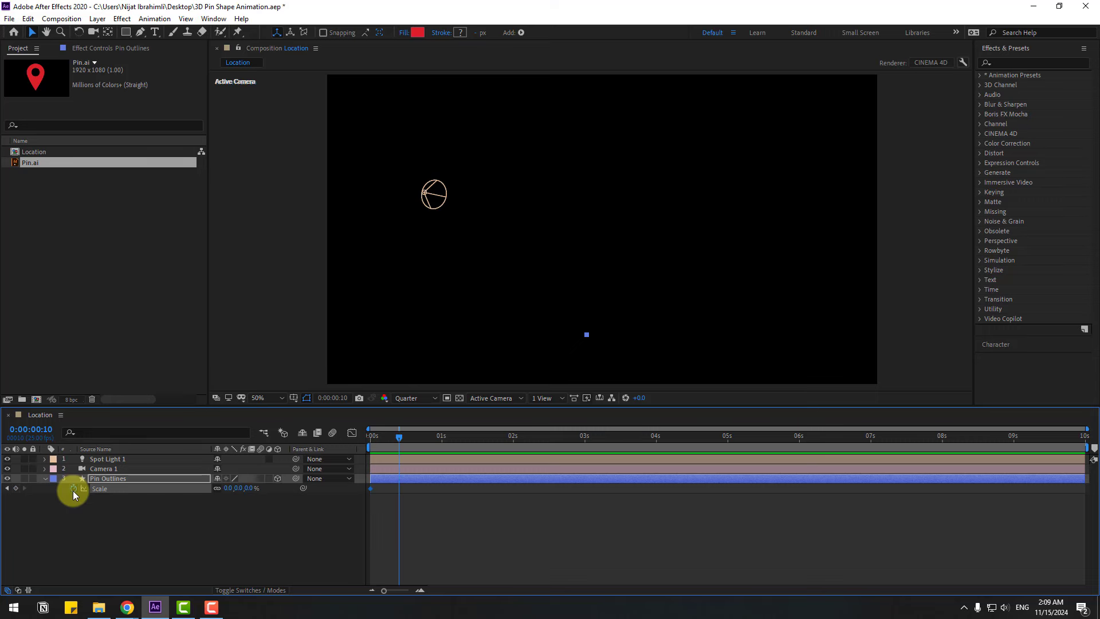
left_click(229, 489)
type("110")
key("Return")
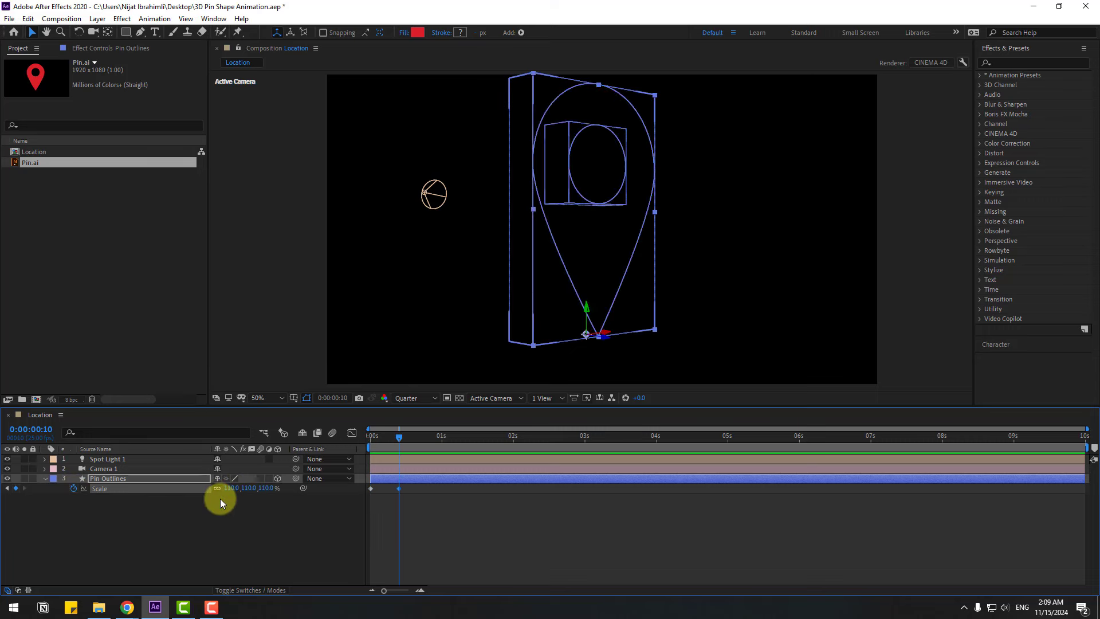
key("shift+Page_Down")
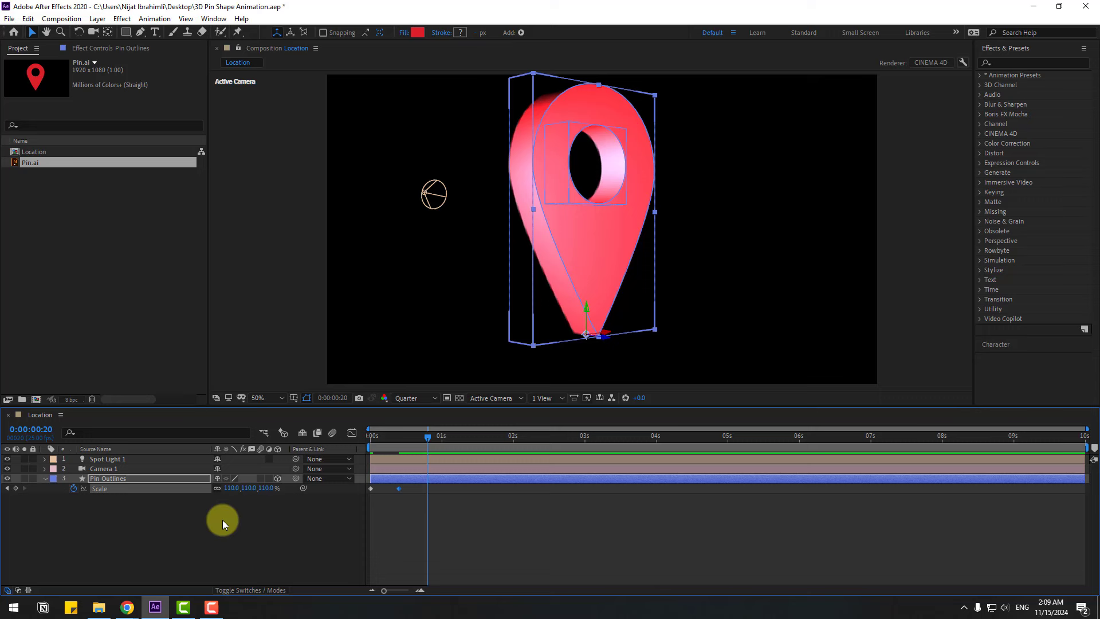
left_click(232, 489)
type("95")
key("Return")
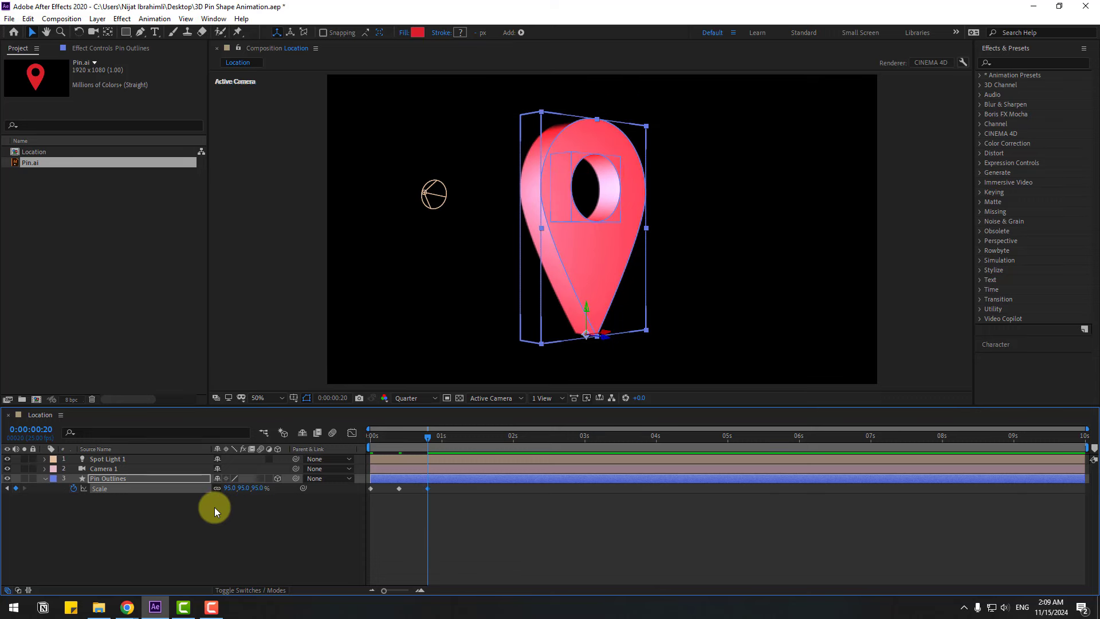
Add Scale keyframes of 105% at 0:00:01:05 and 100% at 0:00:01:15 on the Pin Outlines layer.
key("shift+Page_Down")
left_click(230, 488)
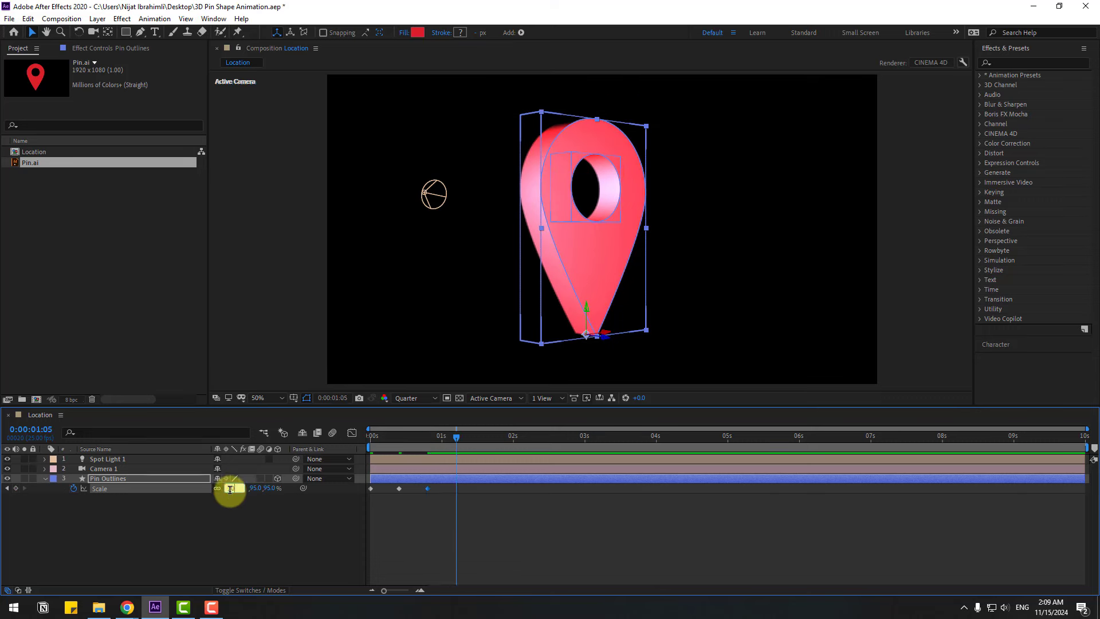
type("105")
key("Return")
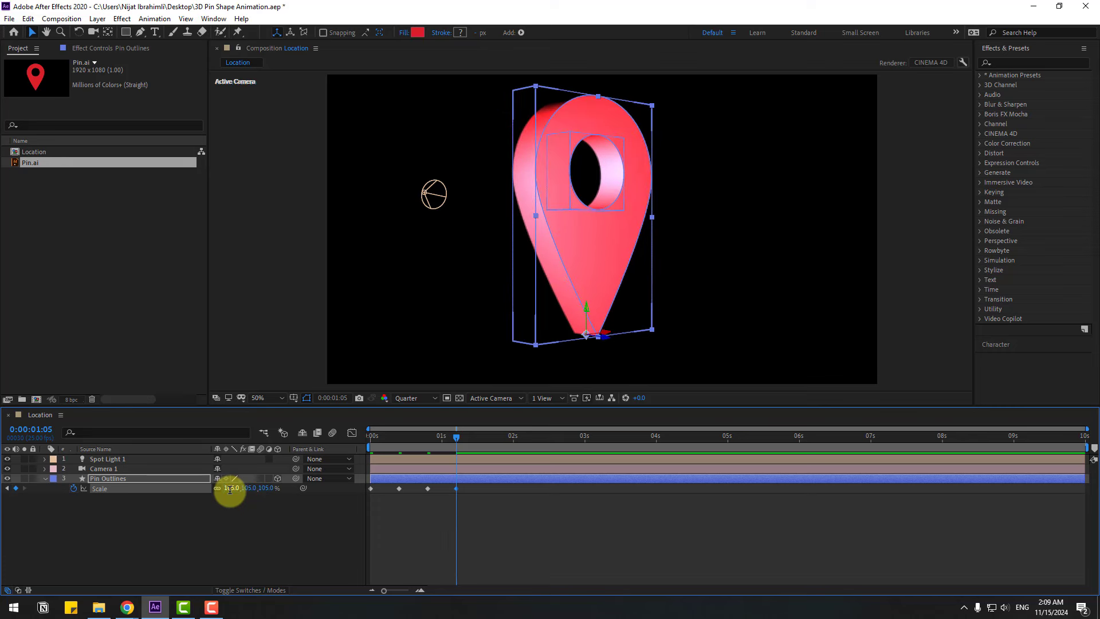
key("shift+Page_Down")
left_click(228, 488)
type("1")
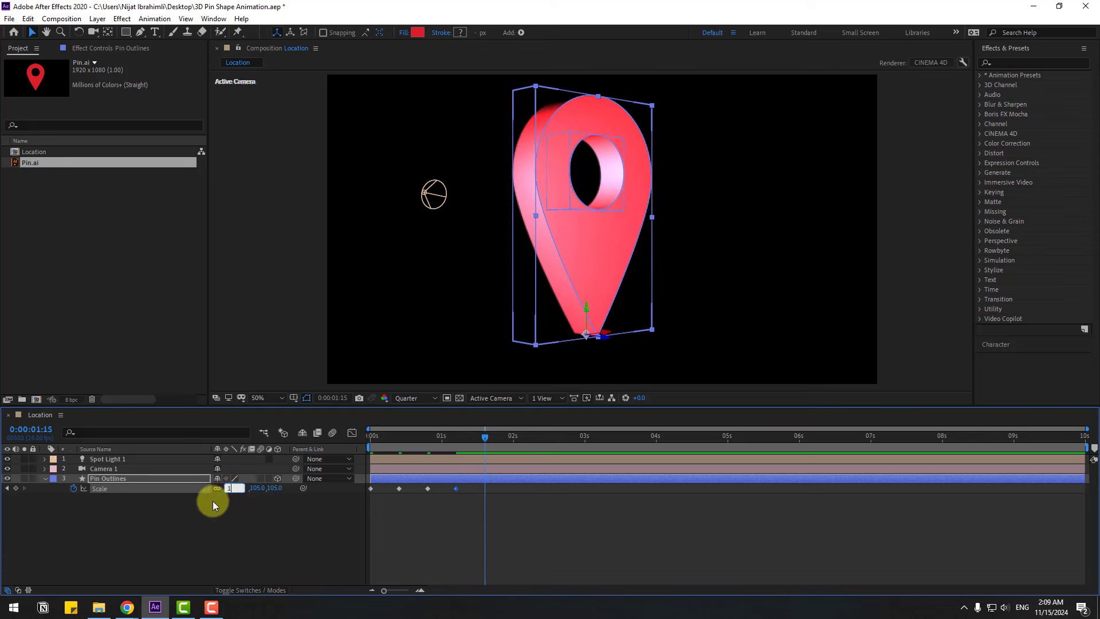
type("00")
key("Return")
Apply Easy Ease to all five Scale keyframes and preview the pop-up animation.
left_click_drag(500, 484, 372, 486)
right_click(371, 486)
mouse_move(410, 483)
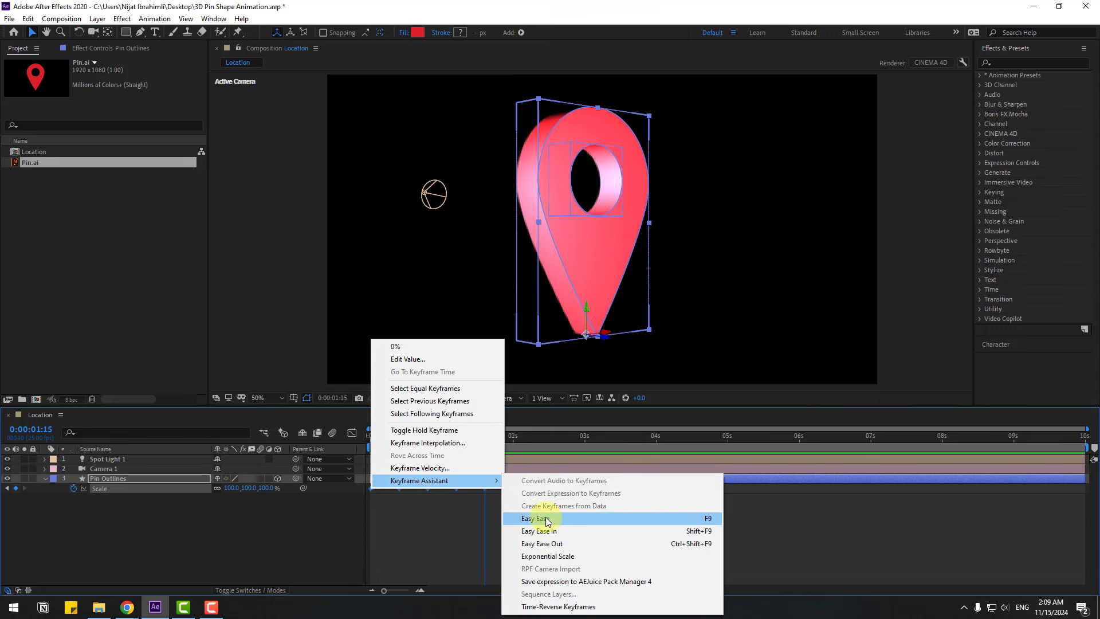
left_click(694, 518)
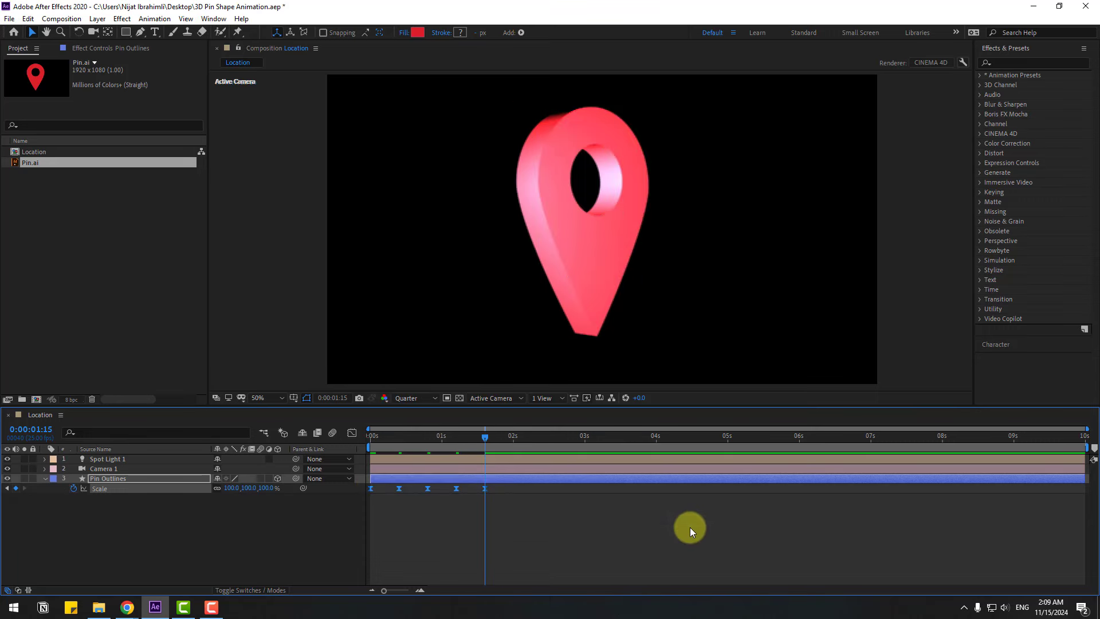
key("space")
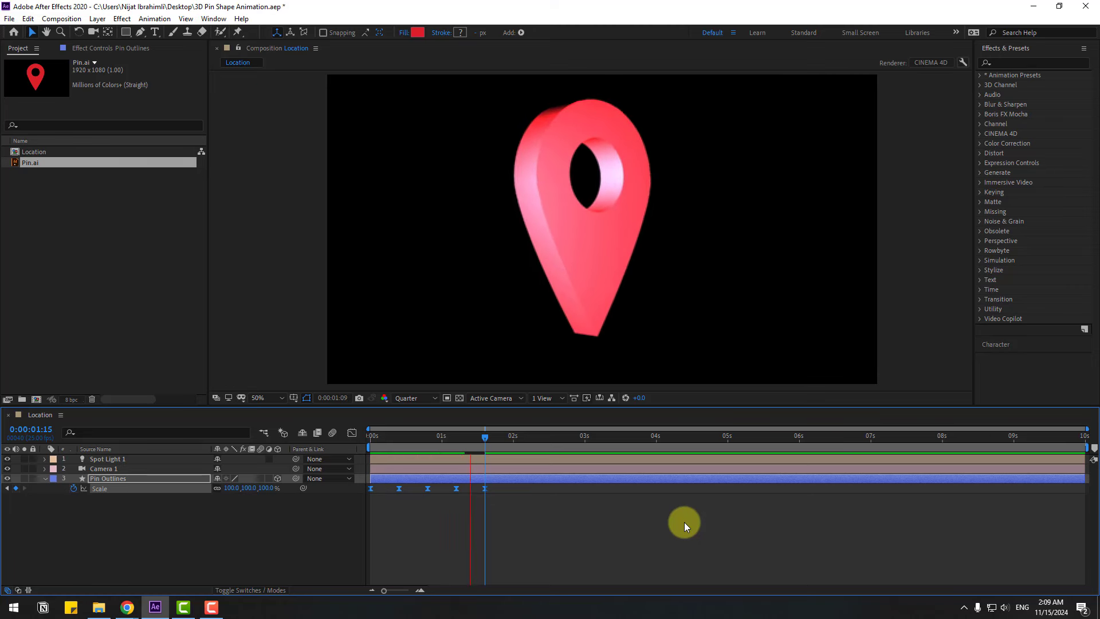
key("space")
Add a Y Rotation keyframe of -60° at 0:00:00:00 on the Pin Outlines layer, keeping Scale shown.
left_click_drag(487, 435, 371, 441)
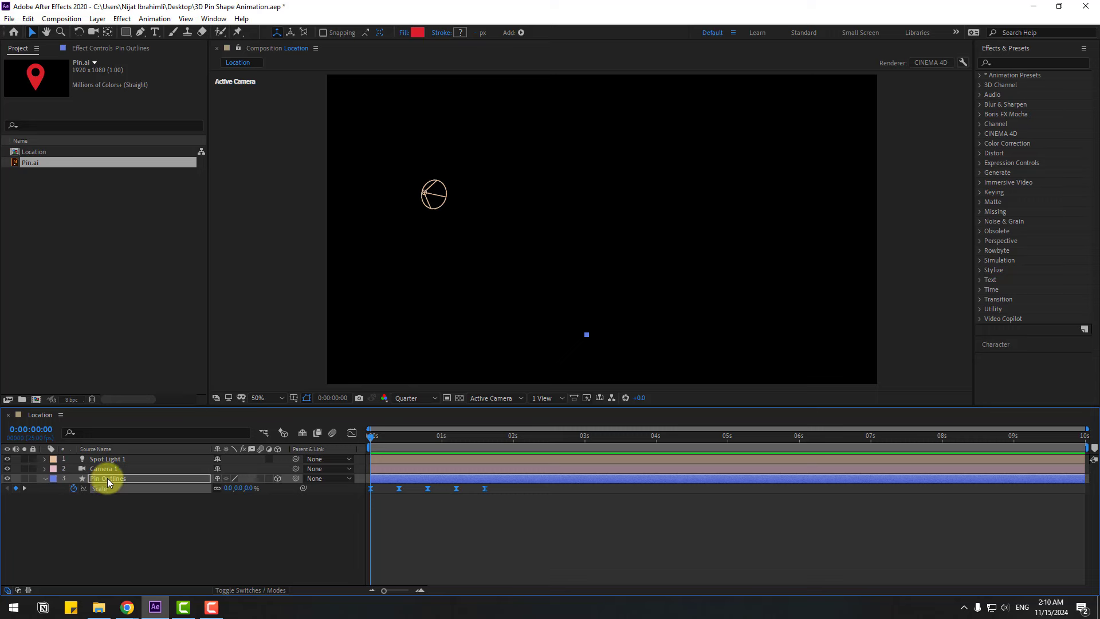
key("shift+r")
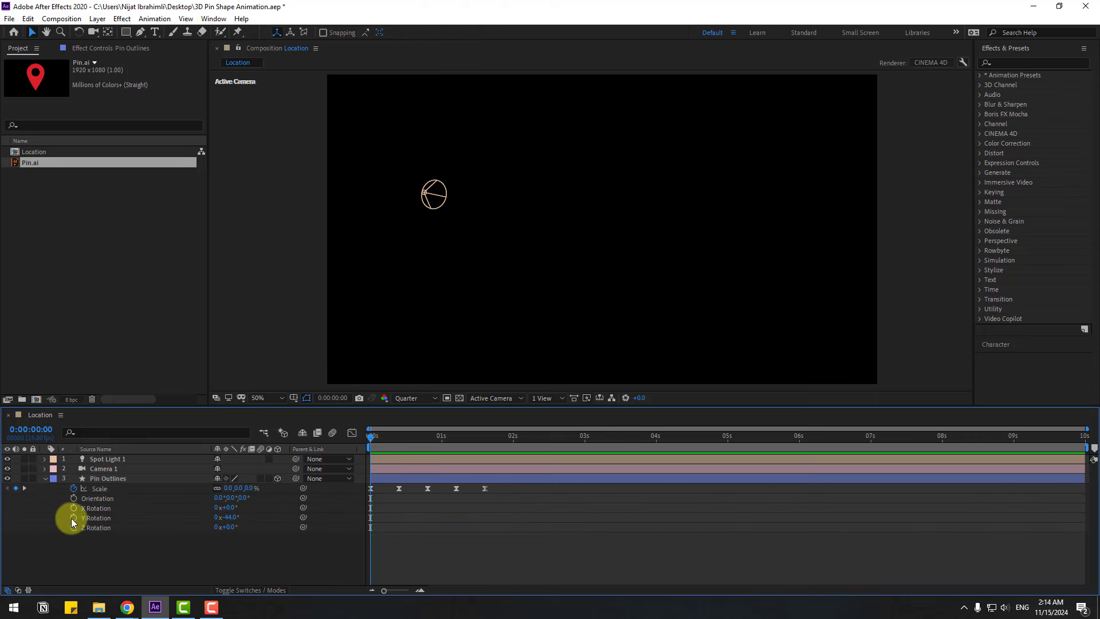
left_click(72, 518)
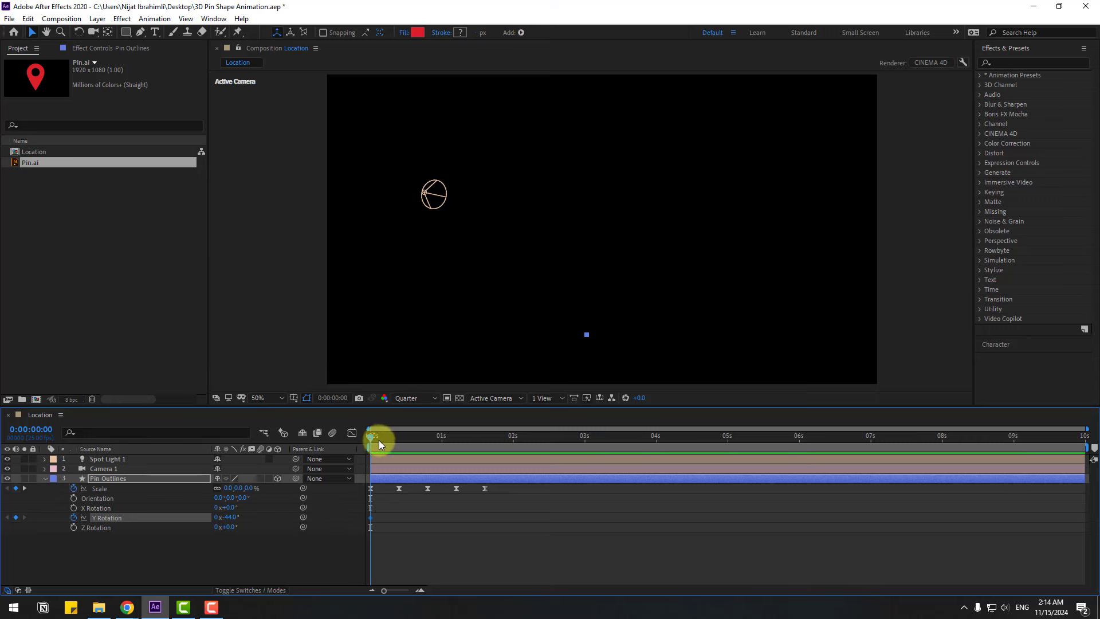
left_click_drag(379, 440, 352, 445)
left_click_drag(230, 518, 229, 521)
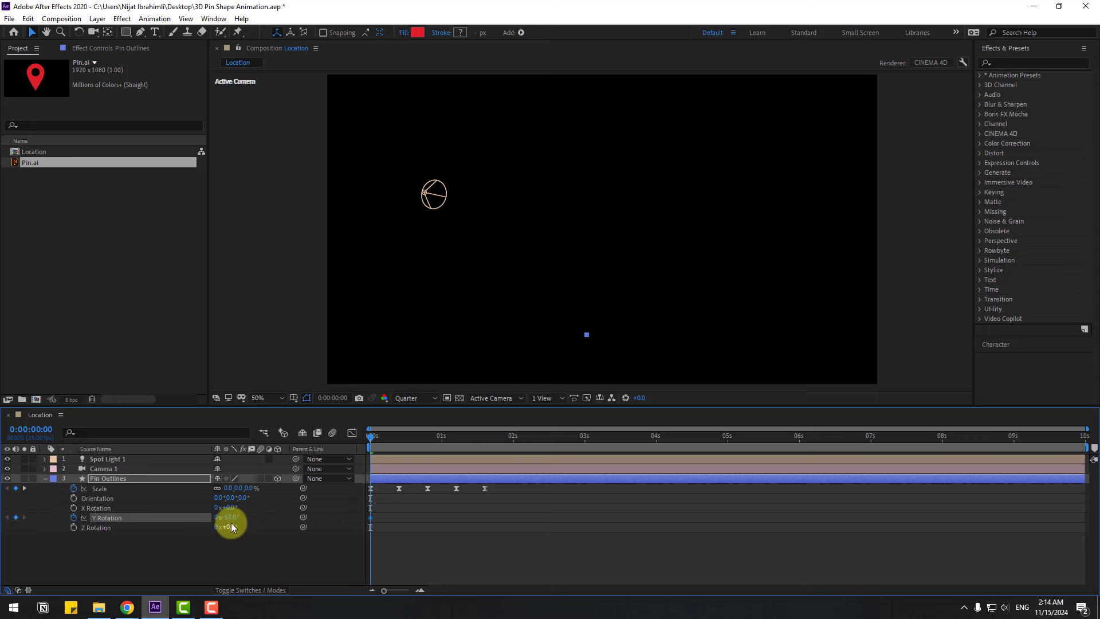
left_click(228, 518)
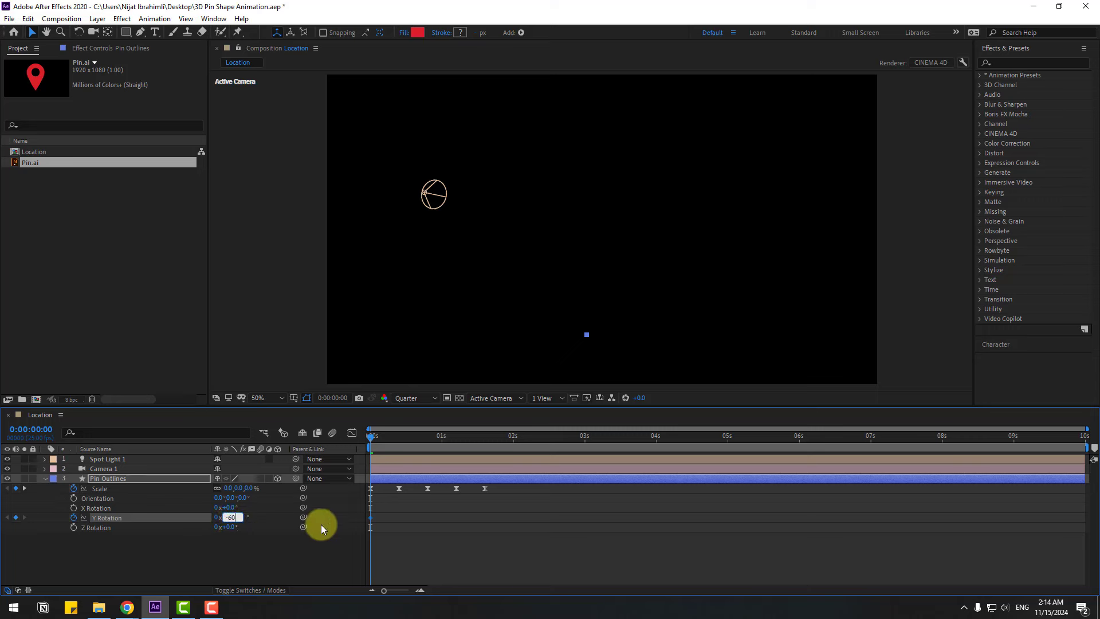
key("Return")
Add Y Rotation keyframes in line with the Scale keyframes at 0:00:00:10 and 0:00:00:20, the latter set to -42°.
left_click_drag(378, 441, 399, 445)
left_click_drag(228, 518, 233, 515)
left_click_drag(401, 440, 427, 442)
left_click_drag(221, 519, 221, 516)
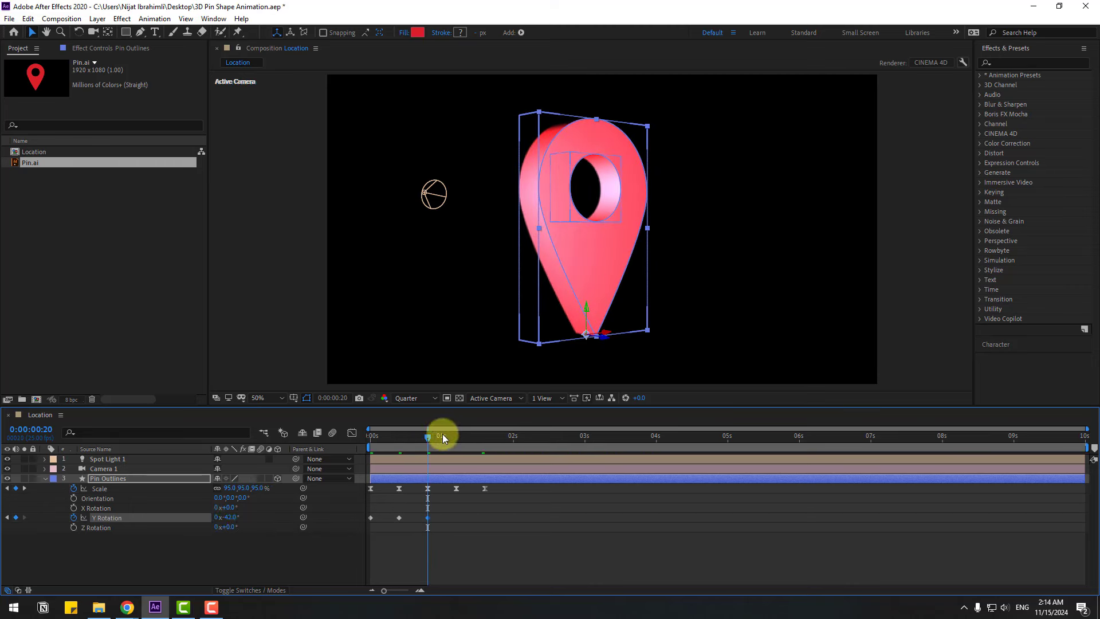
Add Y Rotation keyframes in line with the Scale keyframes at 0:00:01:05 and 0:00:01:15, the last set to -42°.
left_click_drag(442, 437, 455, 435)
left_click_drag(233, 517, 234, 516)
left_click_drag(472, 438, 485, 437)
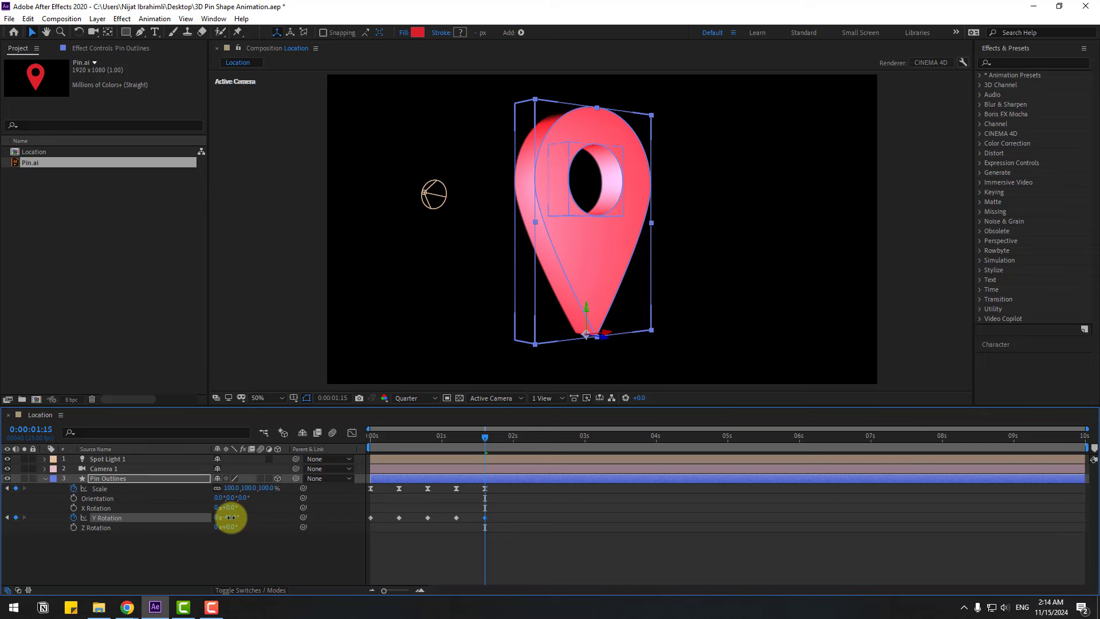
left_click_drag(231, 517, 229, 518)
Apply Easy Ease to all the Y Rotation keyframes and preview the pin's swinging motion.
left_click_drag(502, 515, 368, 527)
right_click(370, 519)
mouse_move(395, 511)
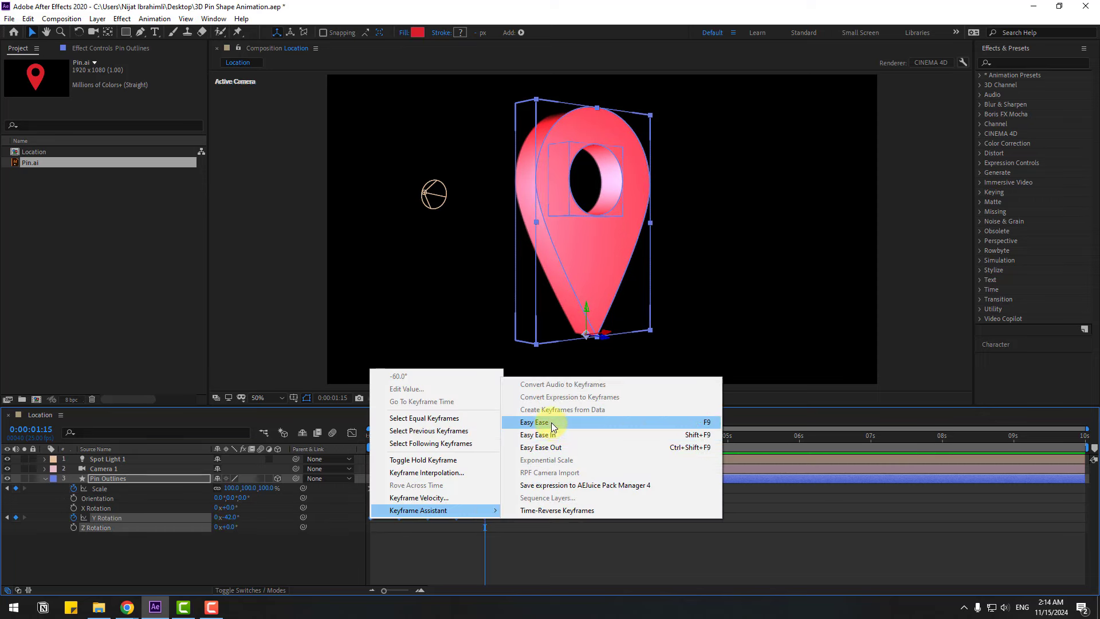
left_click(551, 424)
key("space")
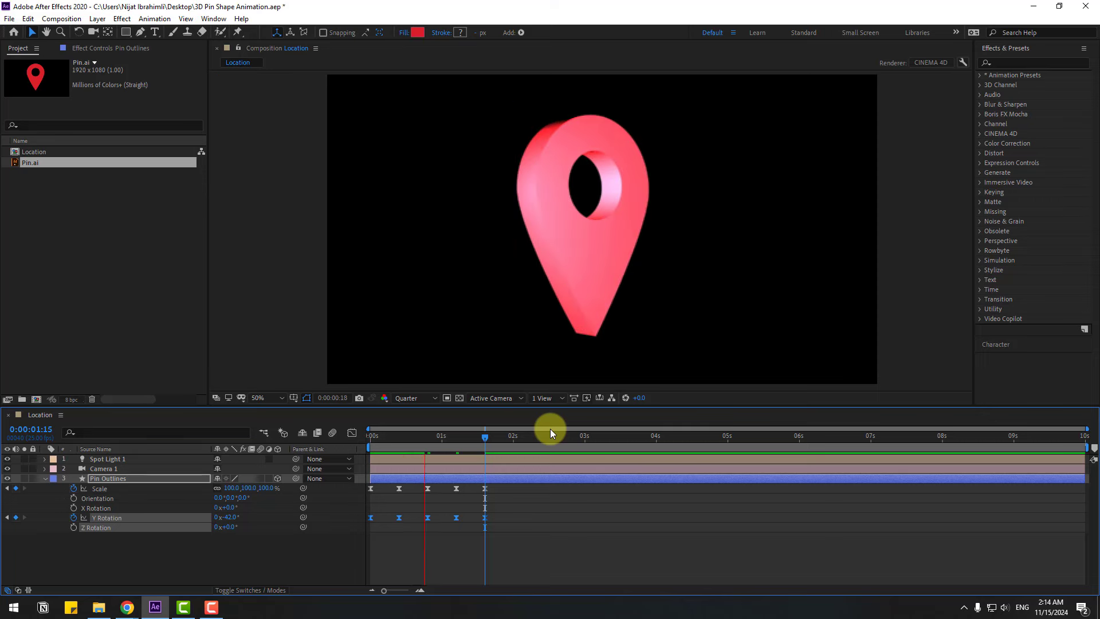
key("space")
Create a black solid named BG and place it beneath the Pin Outlines layer.
right_click(95, 562)
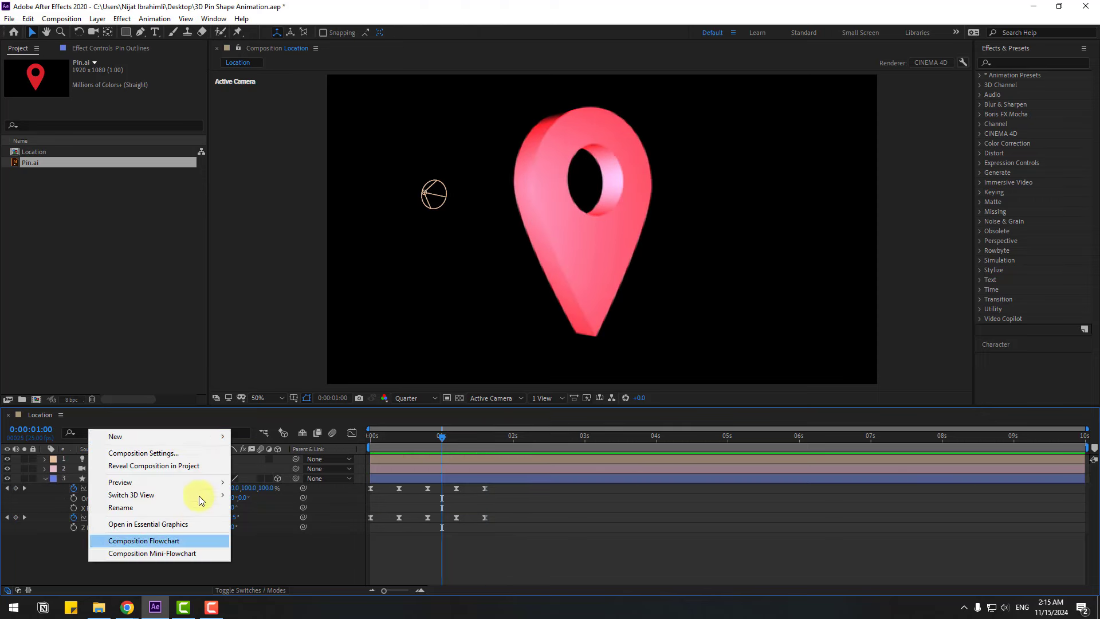
mouse_move(180, 437)
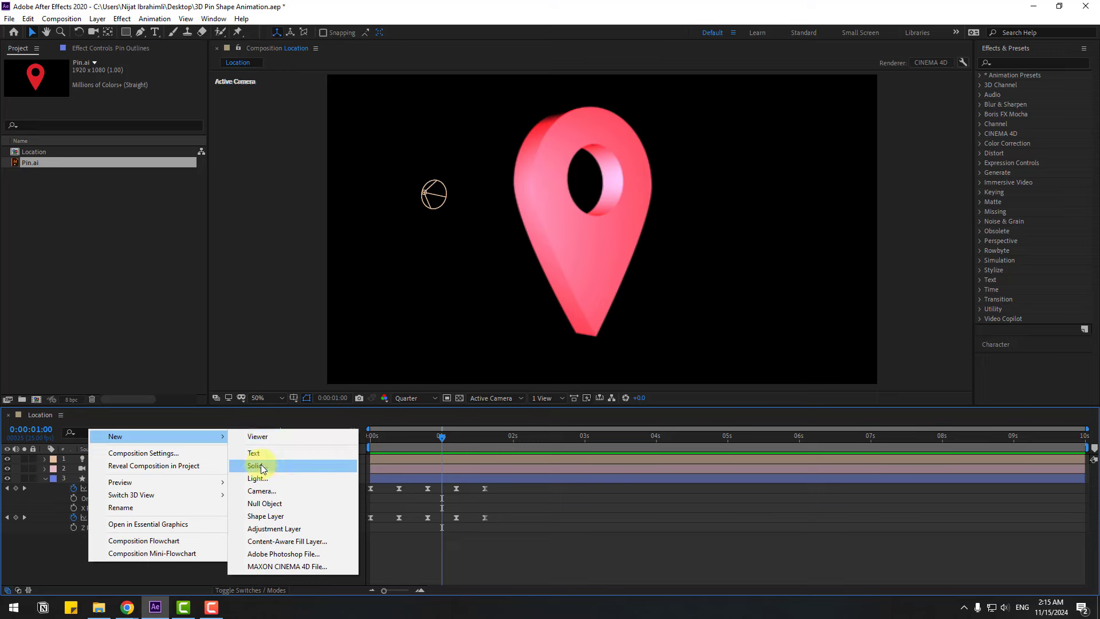
left_click(299, 465)
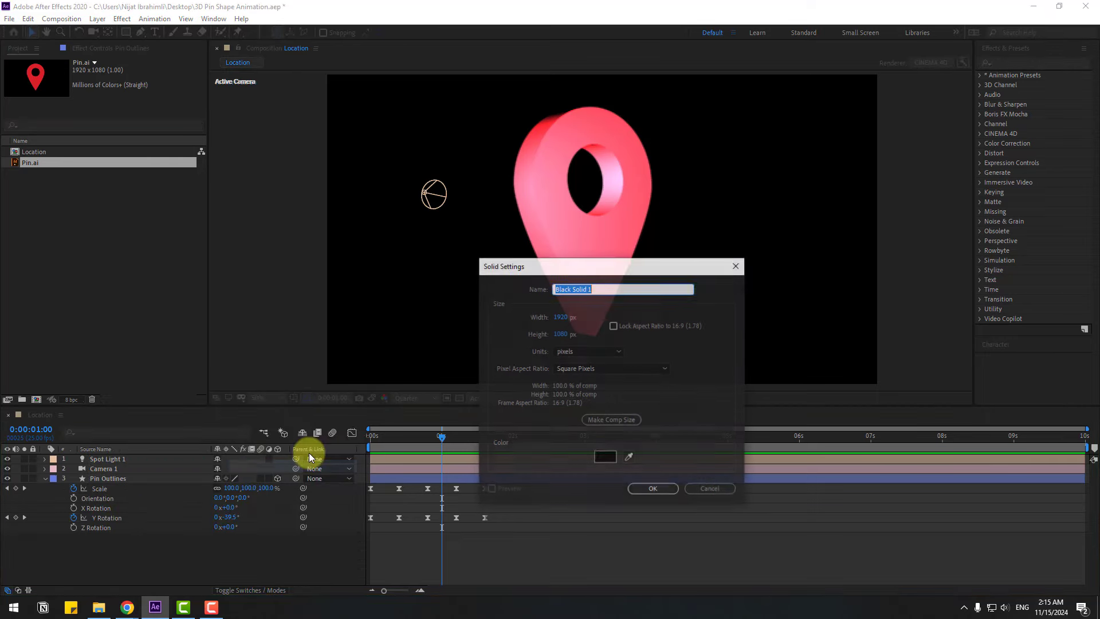
left_click(662, 489)
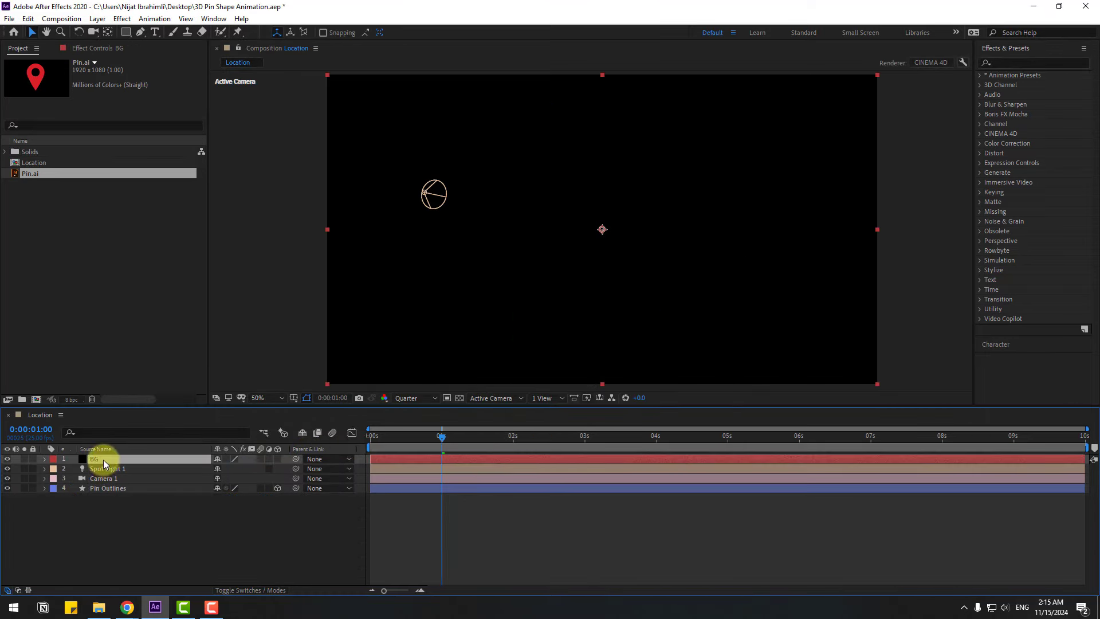
left_click_drag(103, 459, 132, 518)
Find the Gradient Ramp effect and apply it to the BG layer.
left_click(1013, 64)
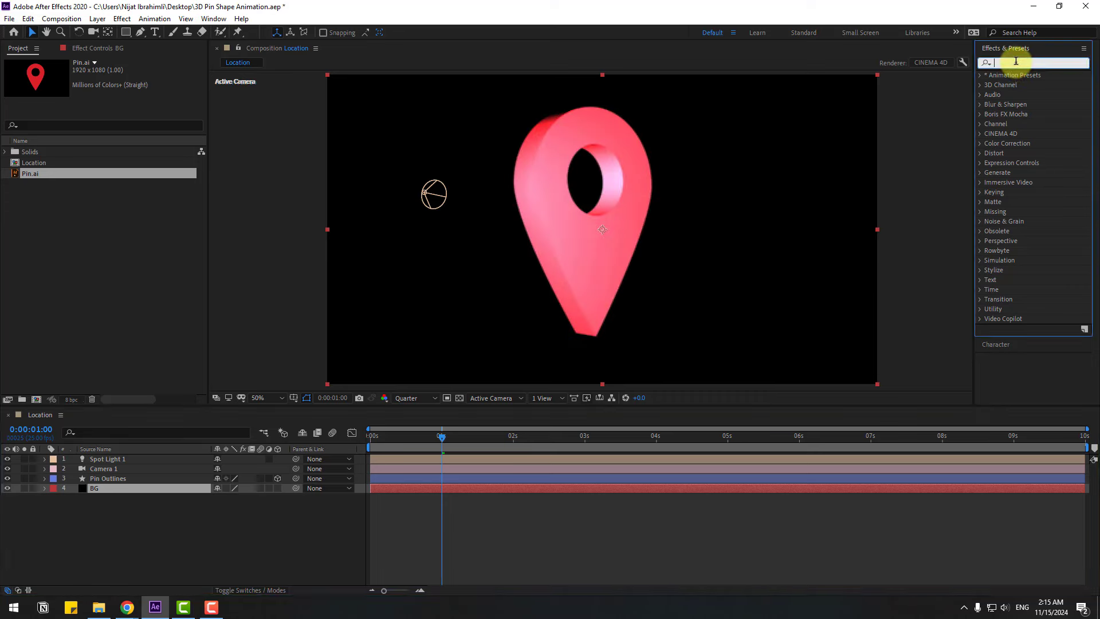
type("grad")
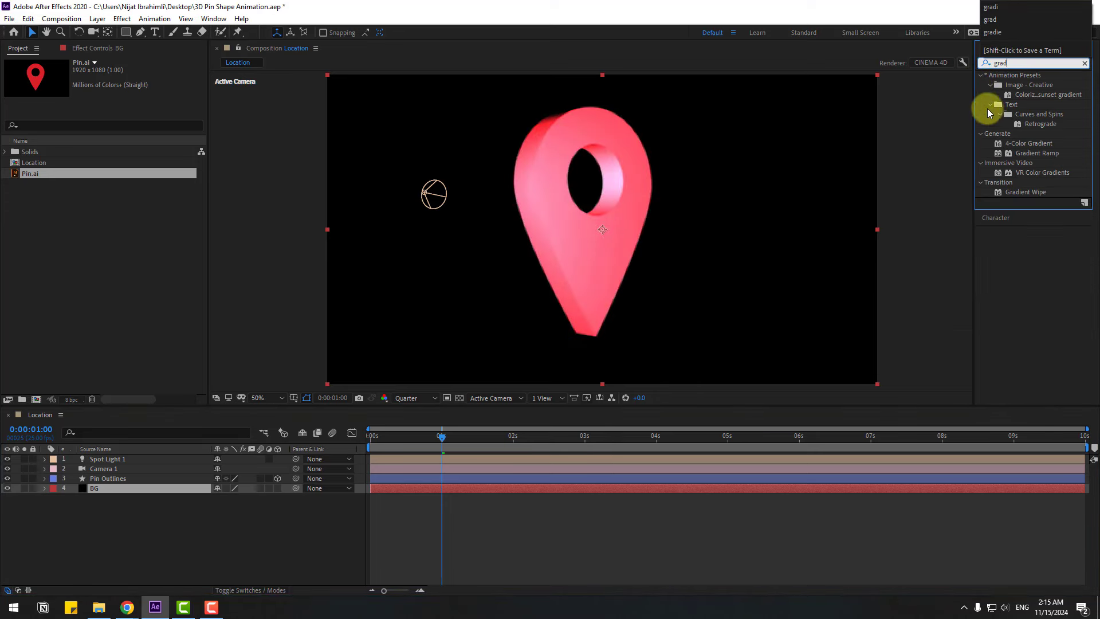
left_click_drag(1029, 154, 92, 488)
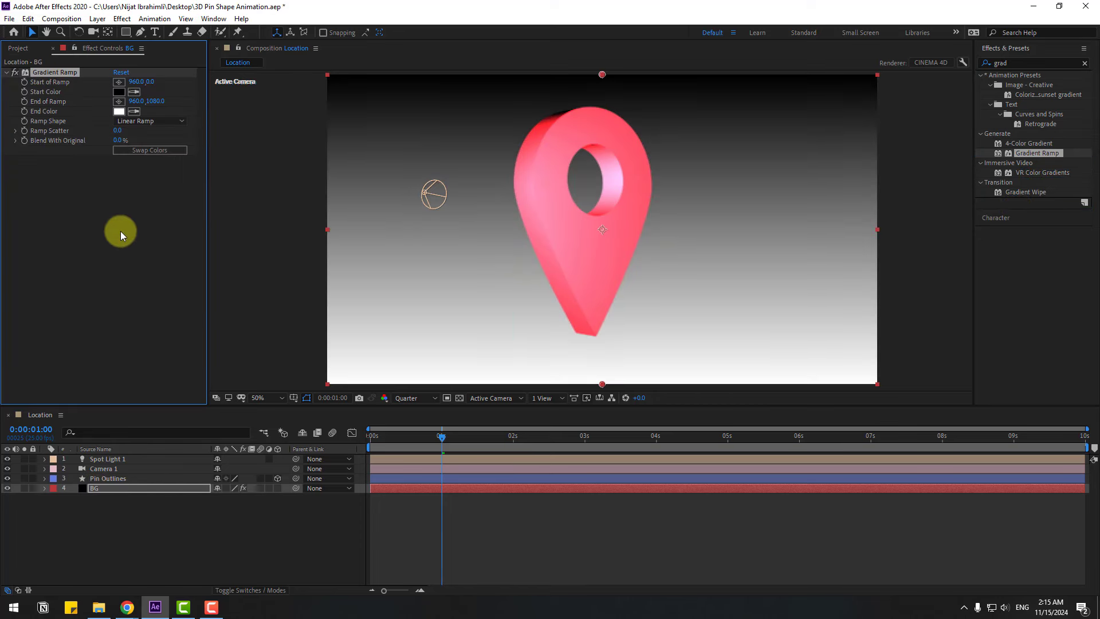
Set the Gradient Ramp's start color to bright blue 12B7ED.
left_click(119, 94)
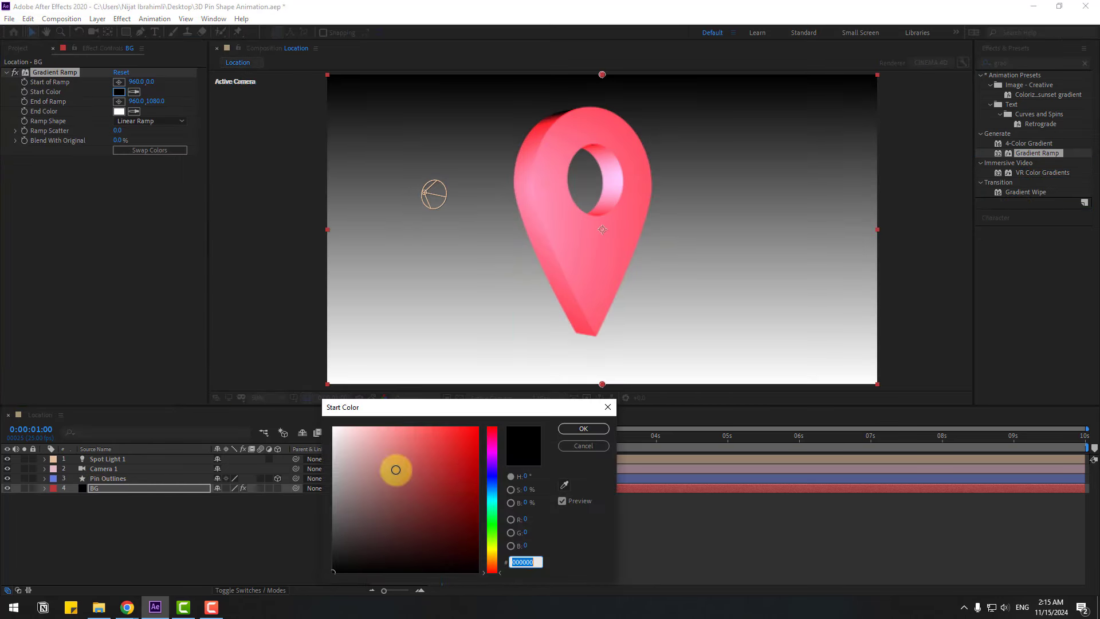
left_click(492, 494)
left_click(468, 437)
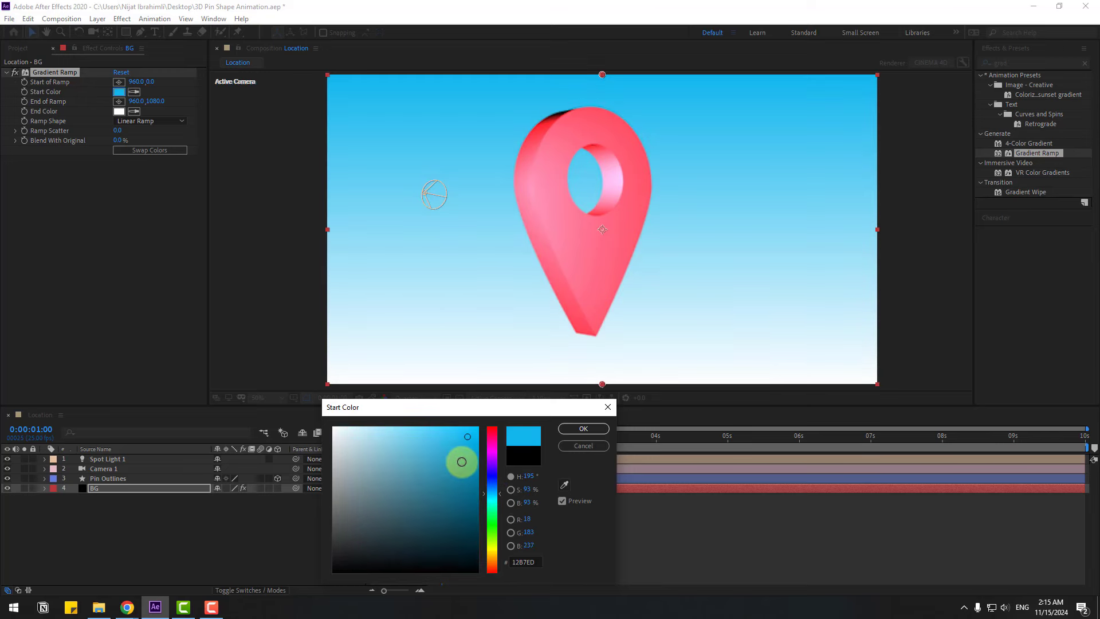
left_click(565, 428)
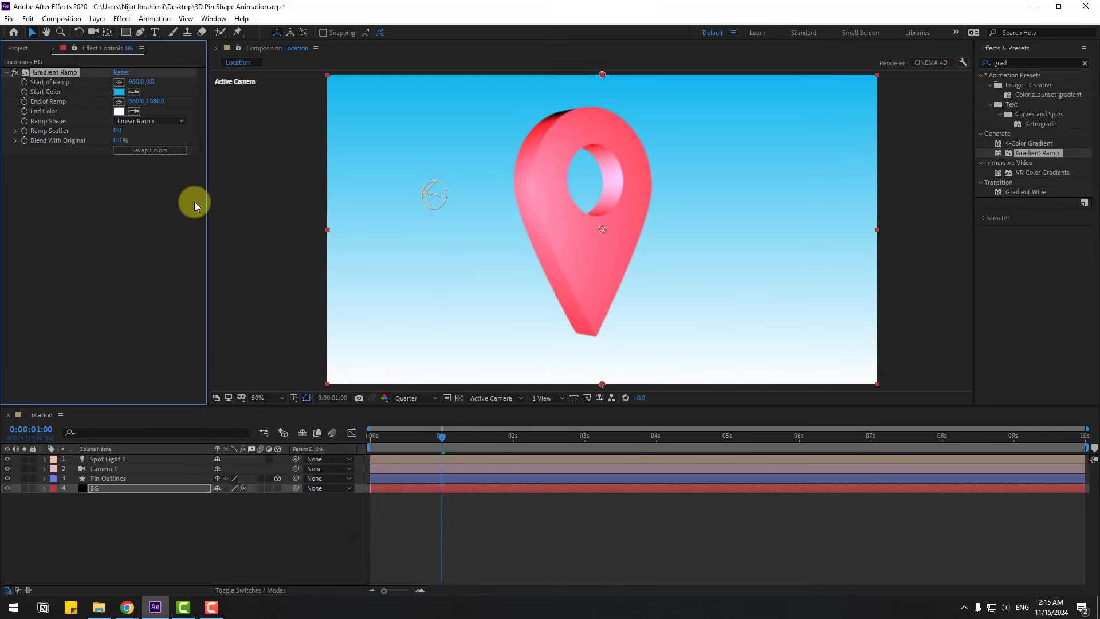
Sample the start color as the Gradient Ramp's end color and lighten it to 79DEFF.
left_click(135, 111)
left_click(120, 90)
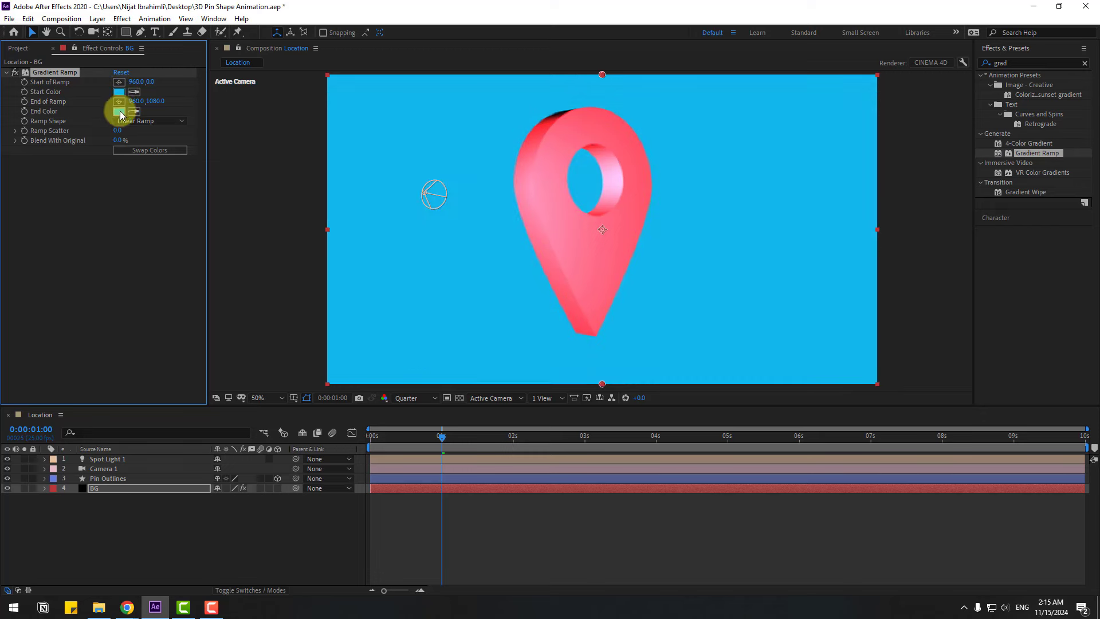
left_click(119, 111)
left_click(441, 434)
left_click_drag(441, 434, 409, 425)
left_click(566, 430)
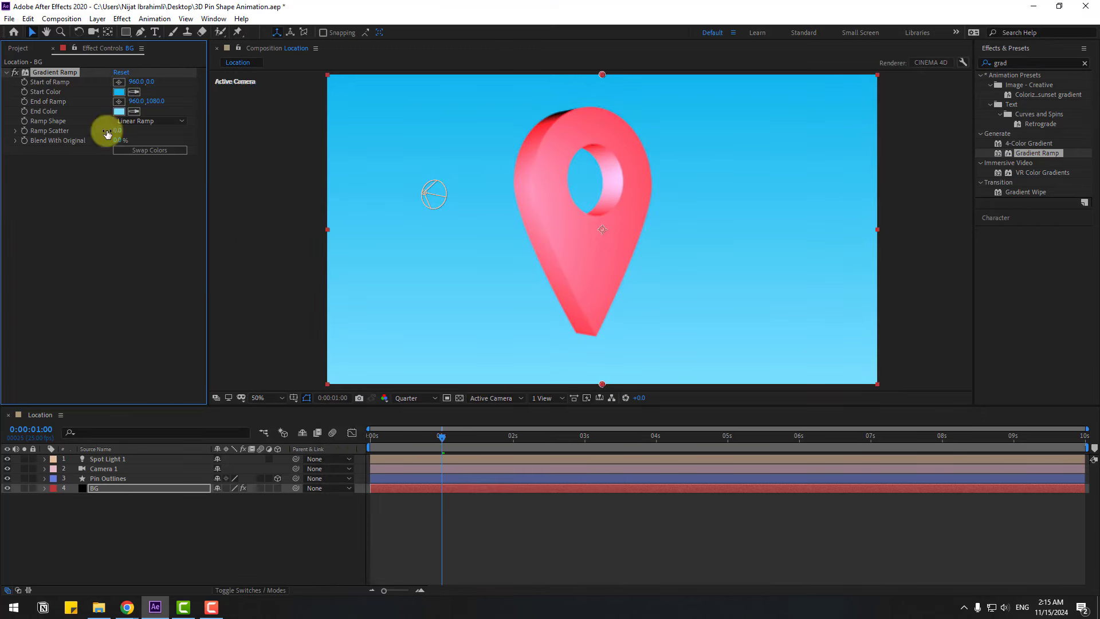
Make the gradient a Radial Ramp with swapped colors, starting behind the pin at 928, 500 and ending below the frame at 940, 1232.
left_click(133, 120)
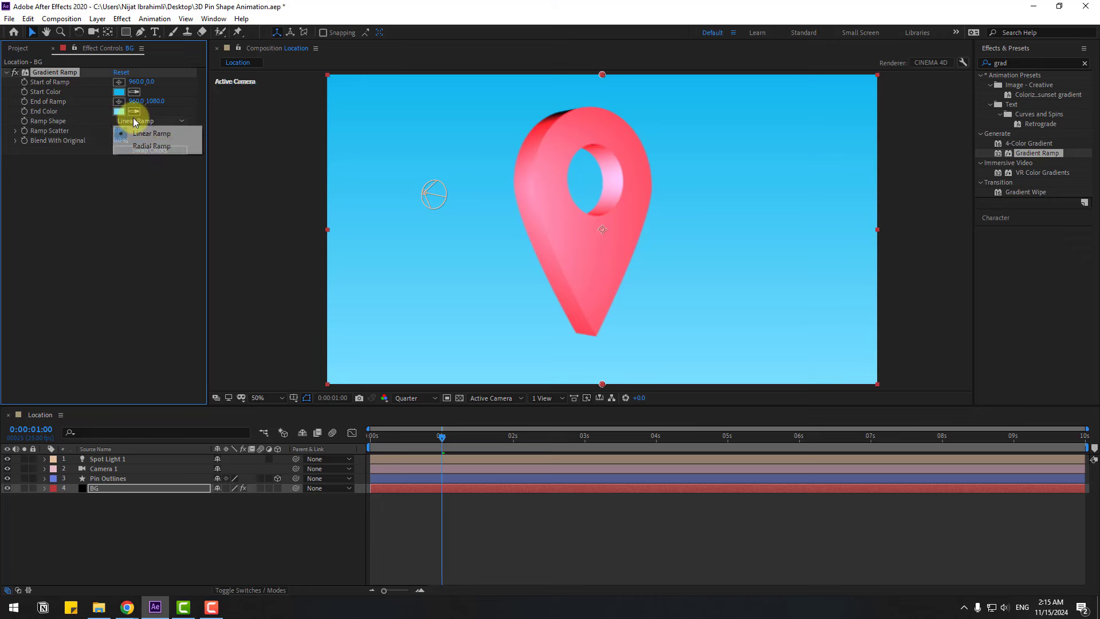
left_click(153, 146)
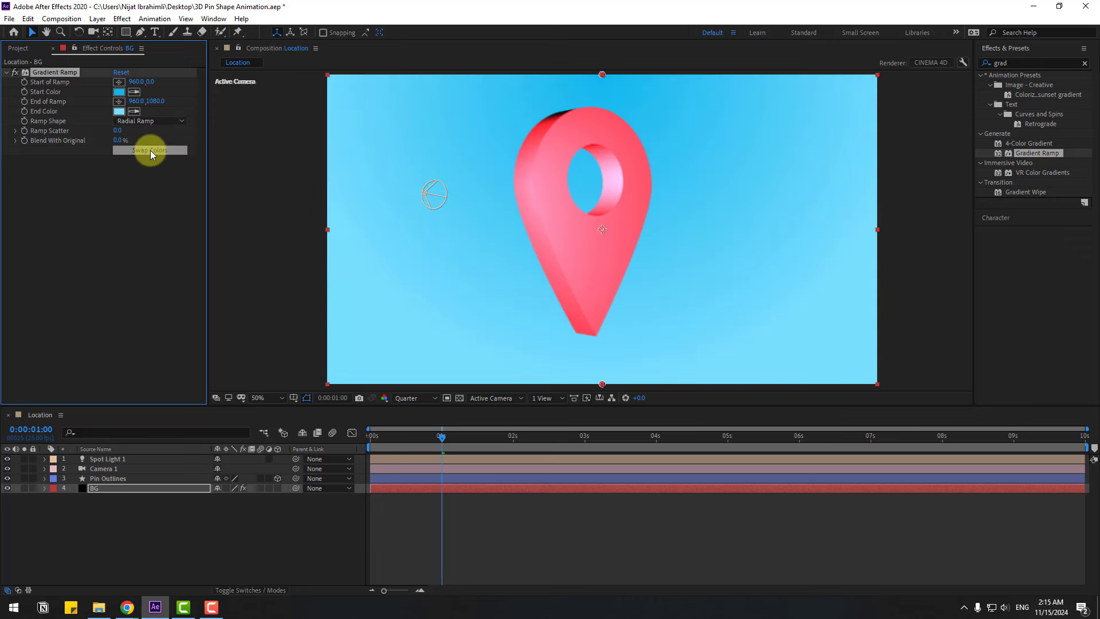
left_click(150, 150)
scroll(598, 180, "down", 2)
left_click_drag(596, 156, 591, 225)
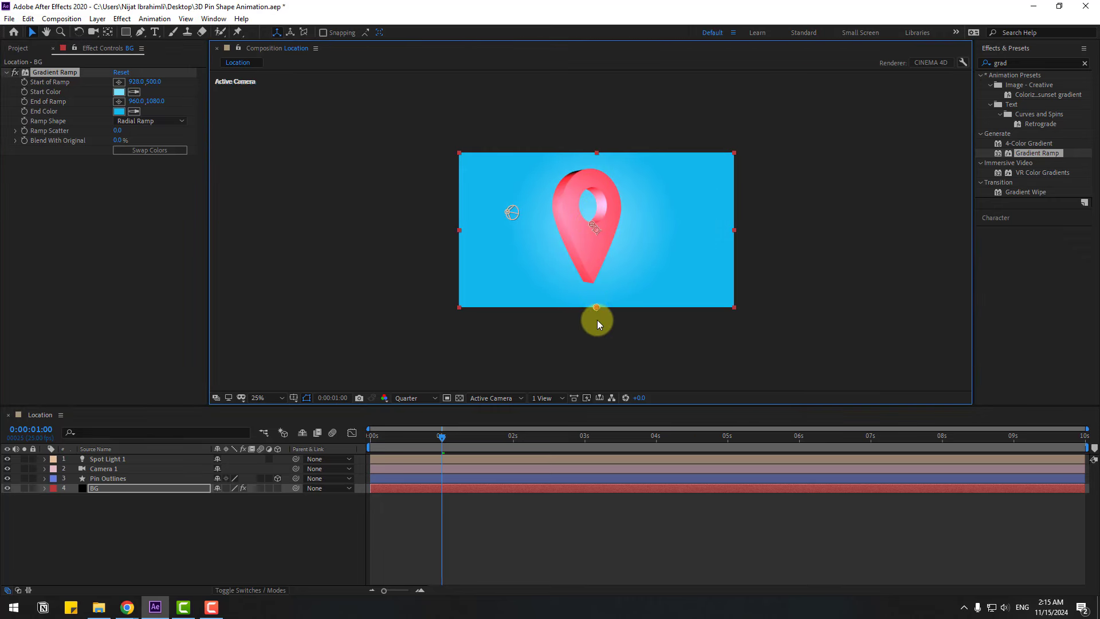
scroll(610, 331, "up", 2)
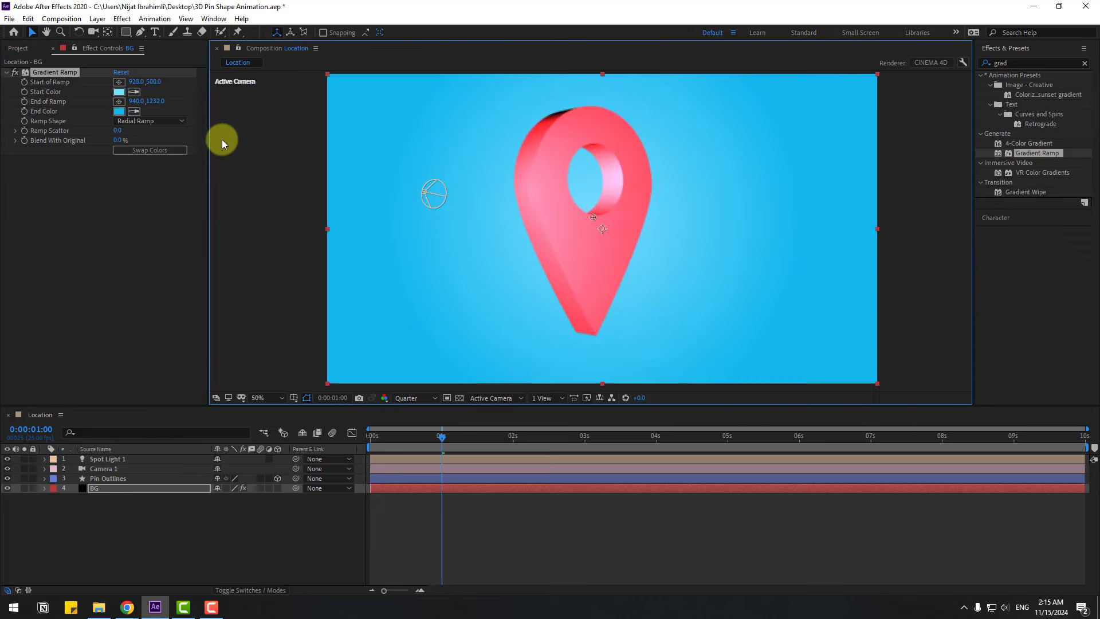
Adjust the gradient's start color to a paler blue, about 8CDDF8, and its end color to a deeper blue, about 0099CB.
left_click(118, 92)
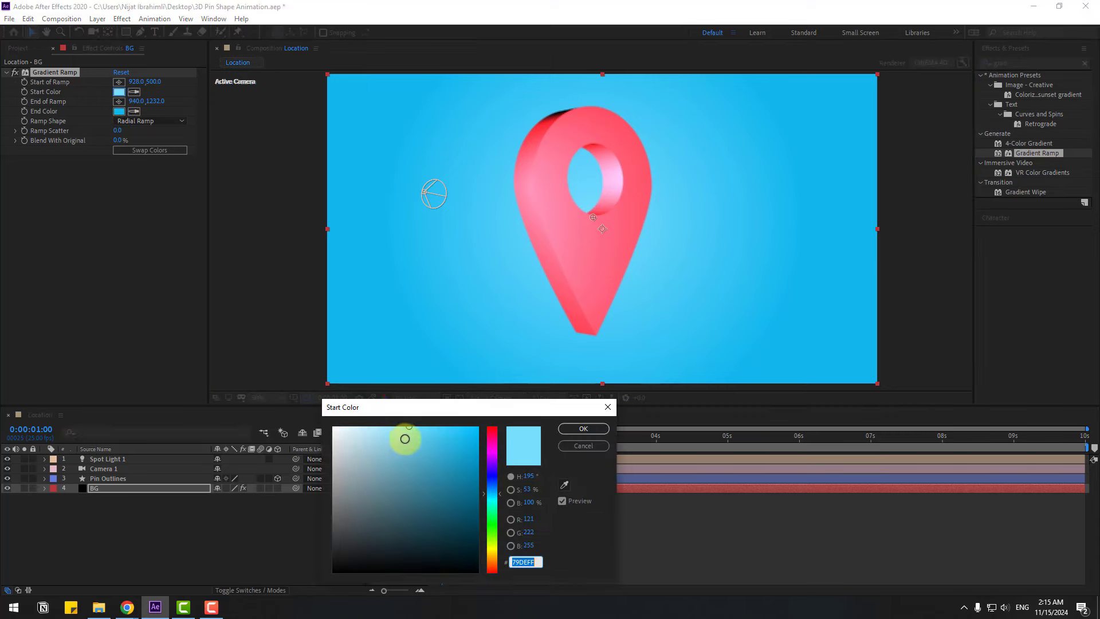
left_click_drag(407, 431, 394, 430)
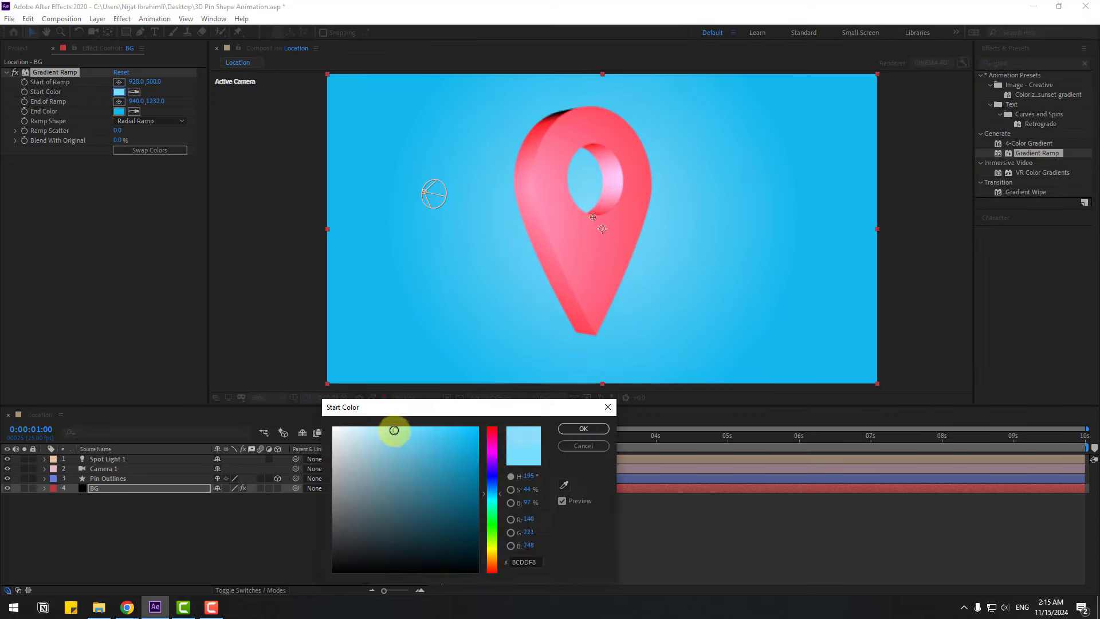
left_click(582, 428)
left_click(119, 111)
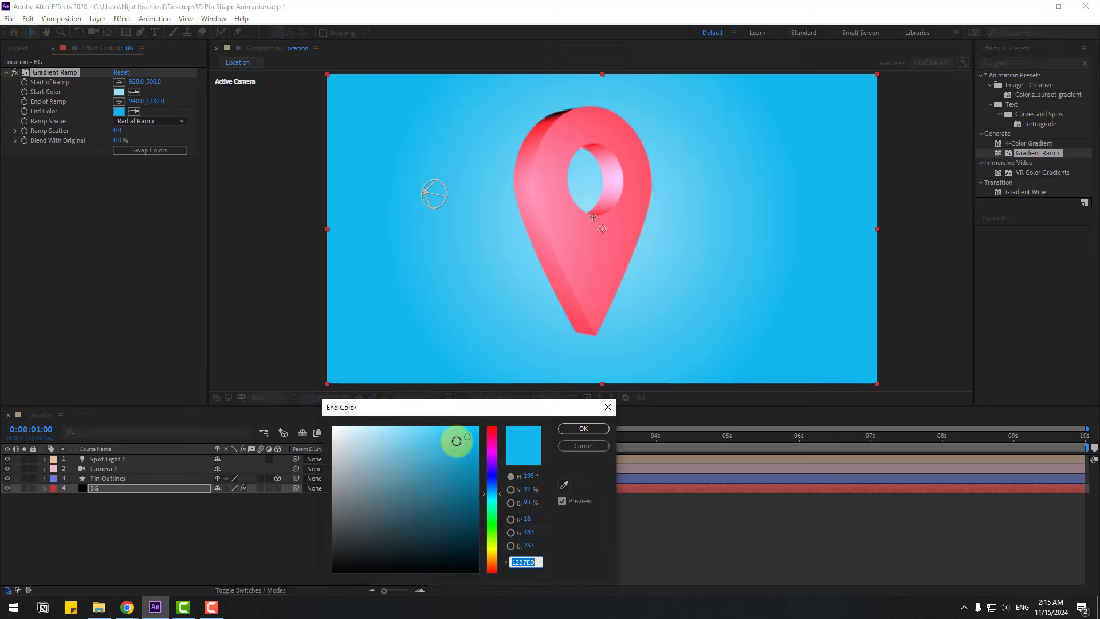
left_click_drag(454, 442, 481, 457)
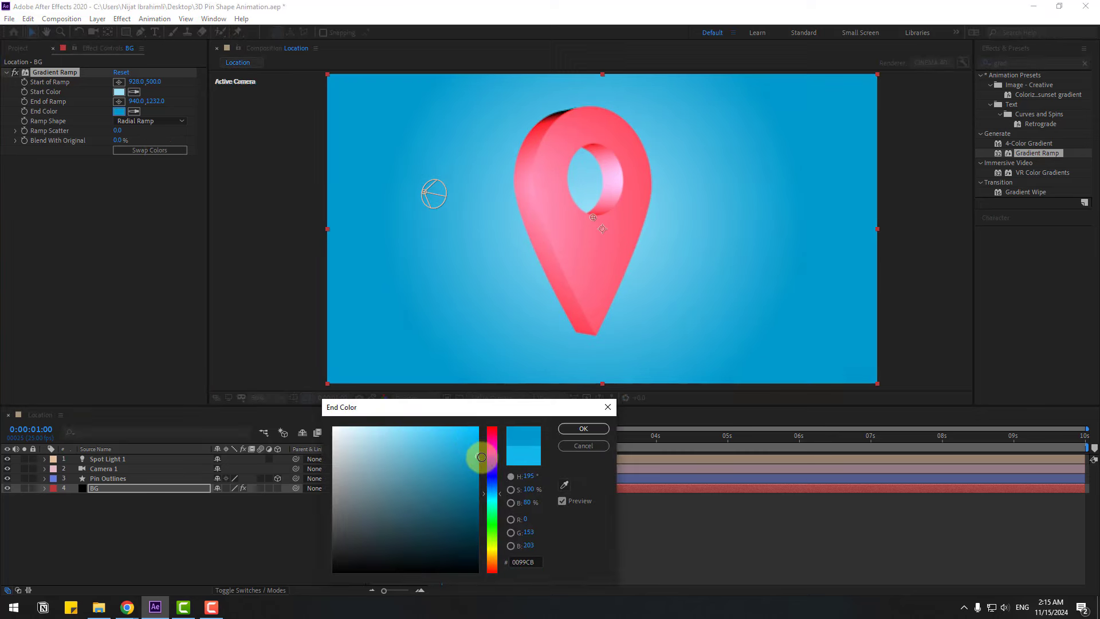
left_click(577, 427)
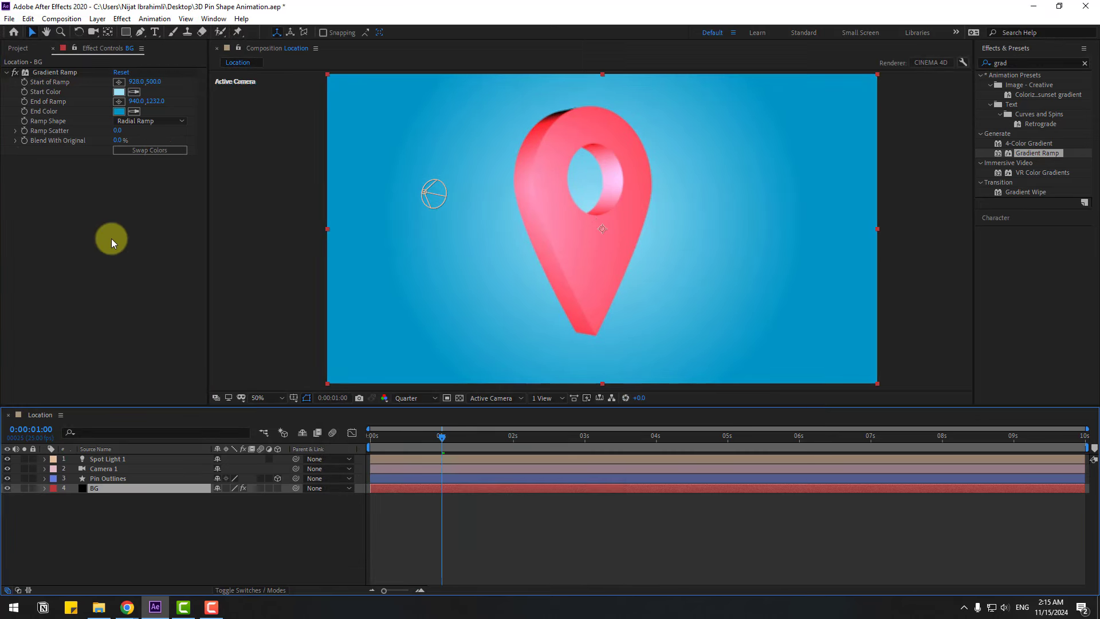
Set the Gradient Ramp's Ramp Scatter to 100 and deselect the BG layer.
left_click(120, 130)
type("100")
key("Return")
left_click(156, 532)
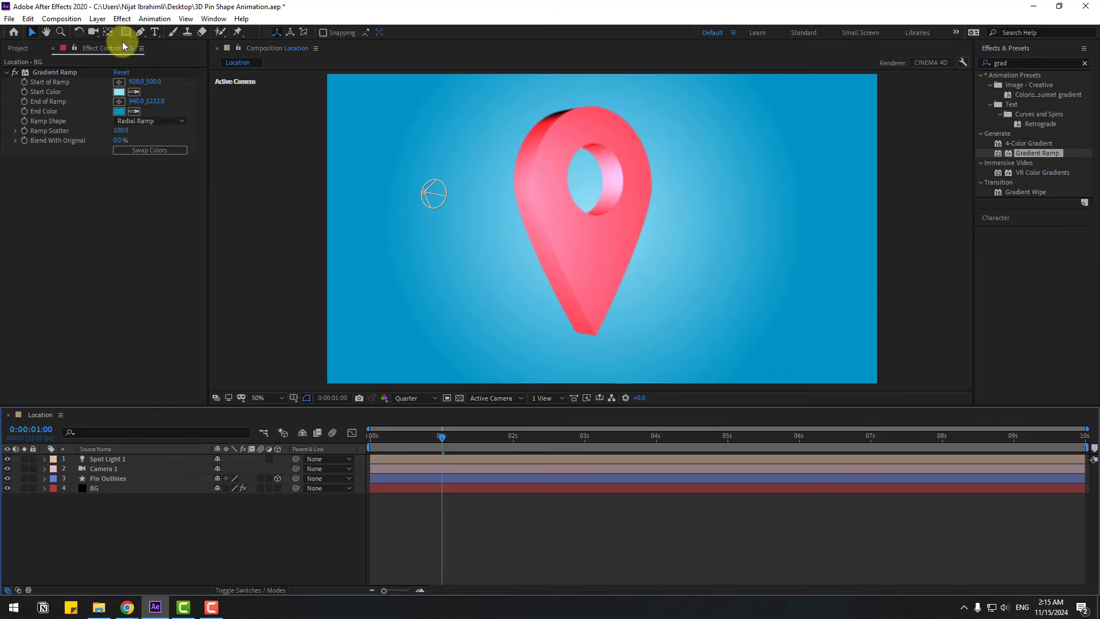
Draw a wide, flat ellipse at the pin's tip and give it a near-black fill.
left_click_drag(127, 36, 154, 58)
left_click_drag(548, 327, 671, 351)
left_click(32, 32)
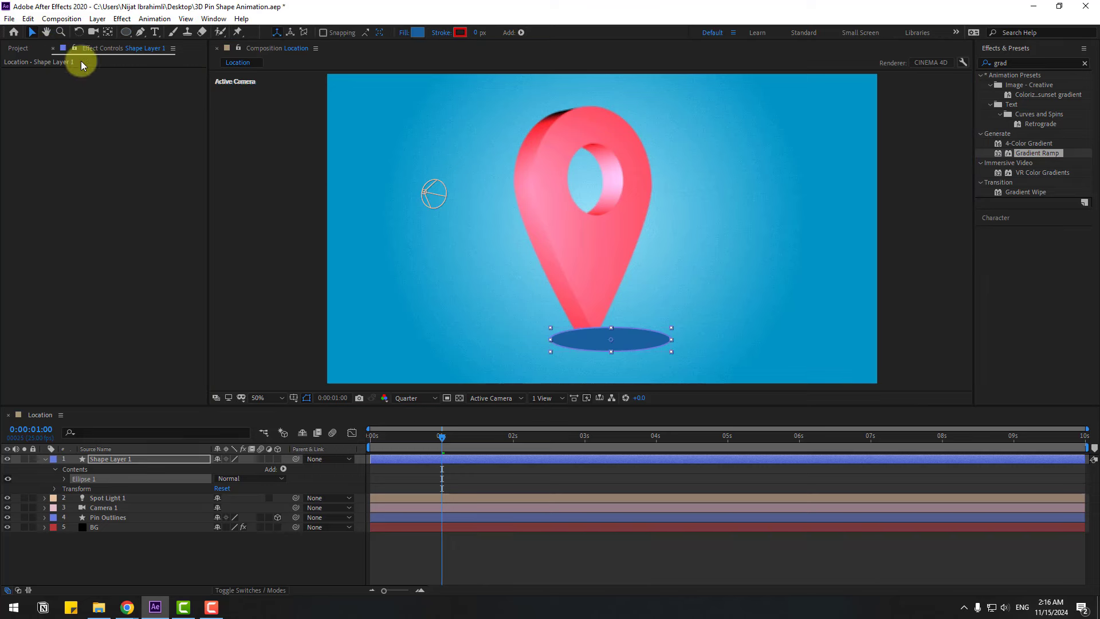
left_click(417, 33)
left_click_drag(370, 548, 311, 569)
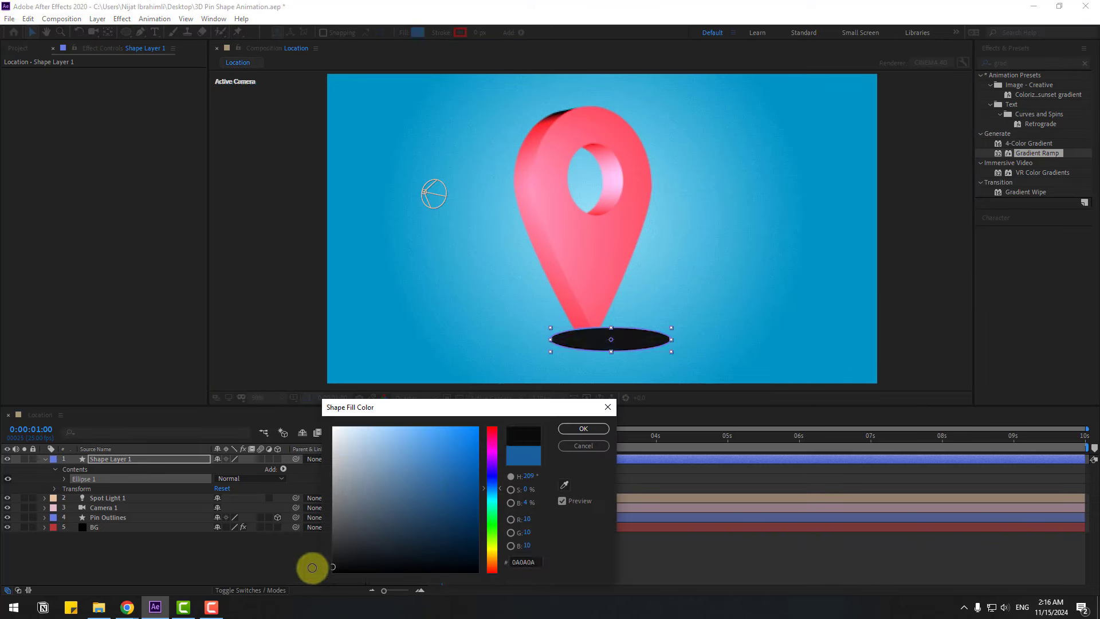
key("Return")
Lower the ellipse layer's Opacity to about 44%.
left_click(121, 459)
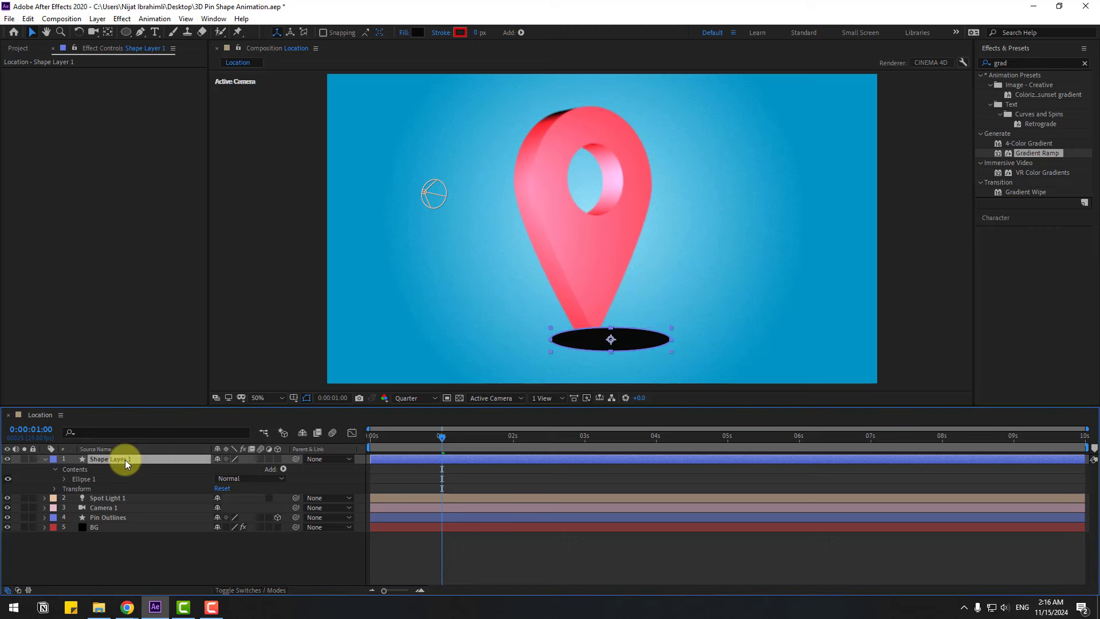
key("t")
left_click_drag(217, 469, 189, 473)
left_click(45, 459)
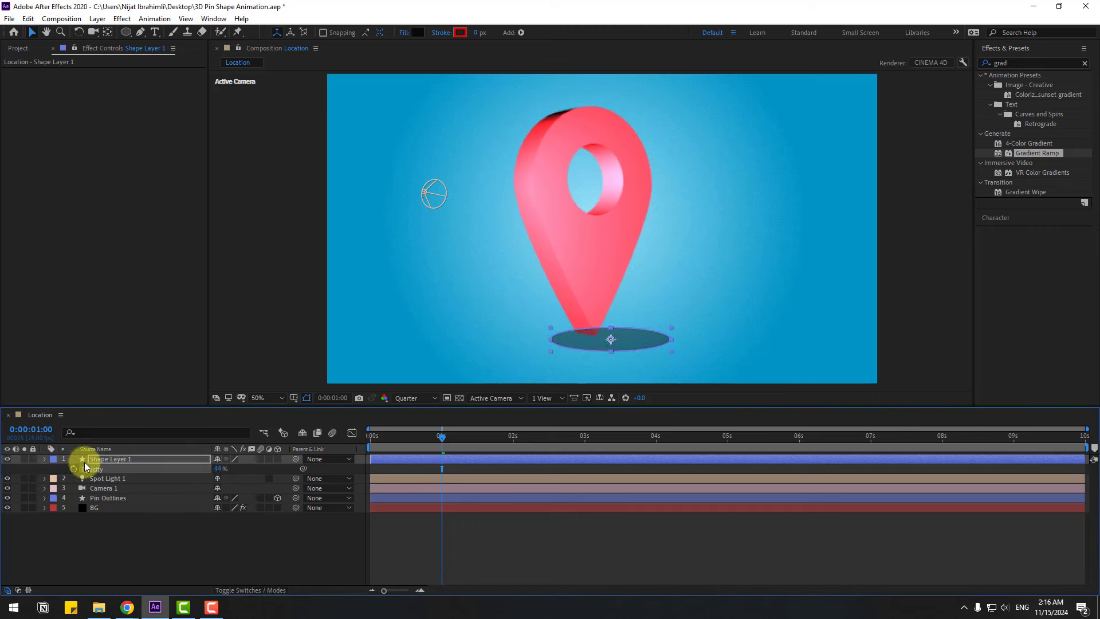
Place the ellipse layer between Pin Outlines and BG, and center the ellipse under the pin's tip.
left_click_drag(84, 461, 132, 496)
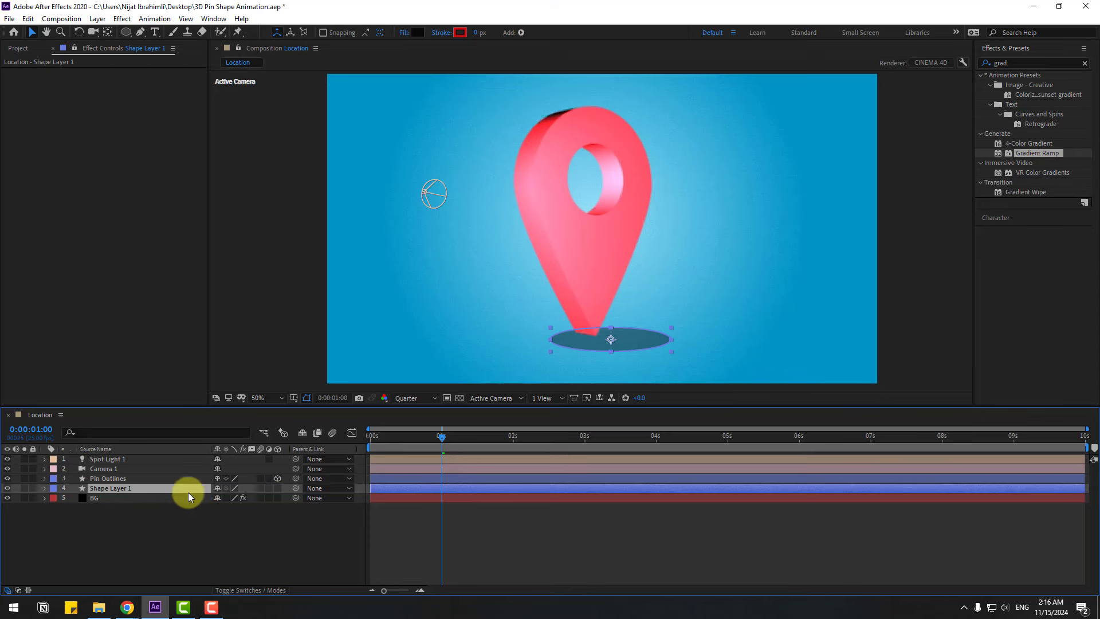
left_click_drag(626, 341, 604, 338)
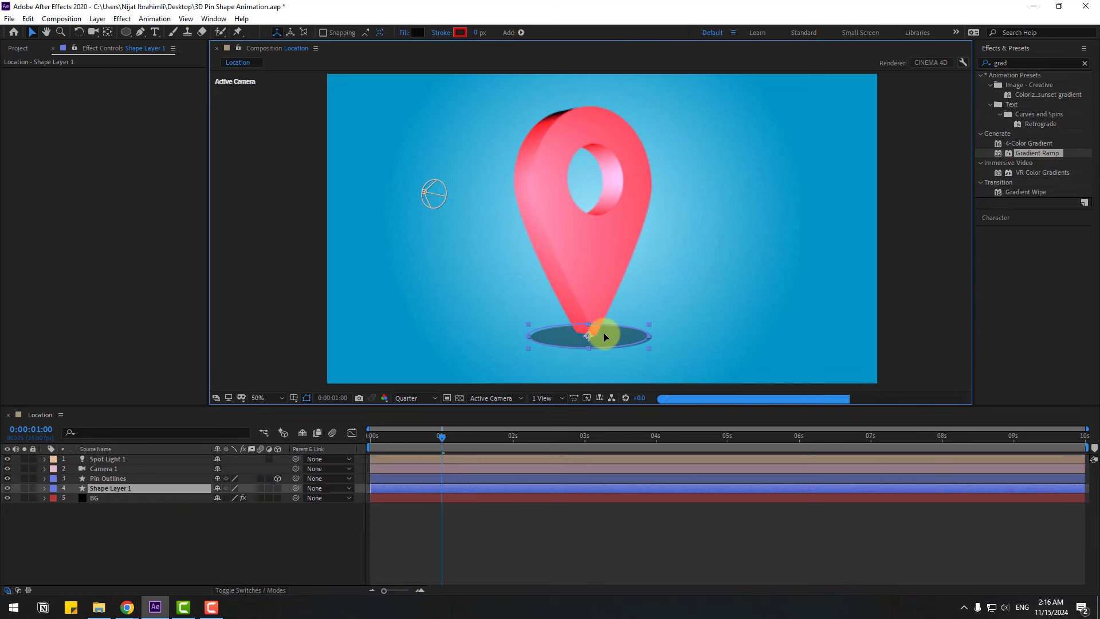
left_click(547, 510)
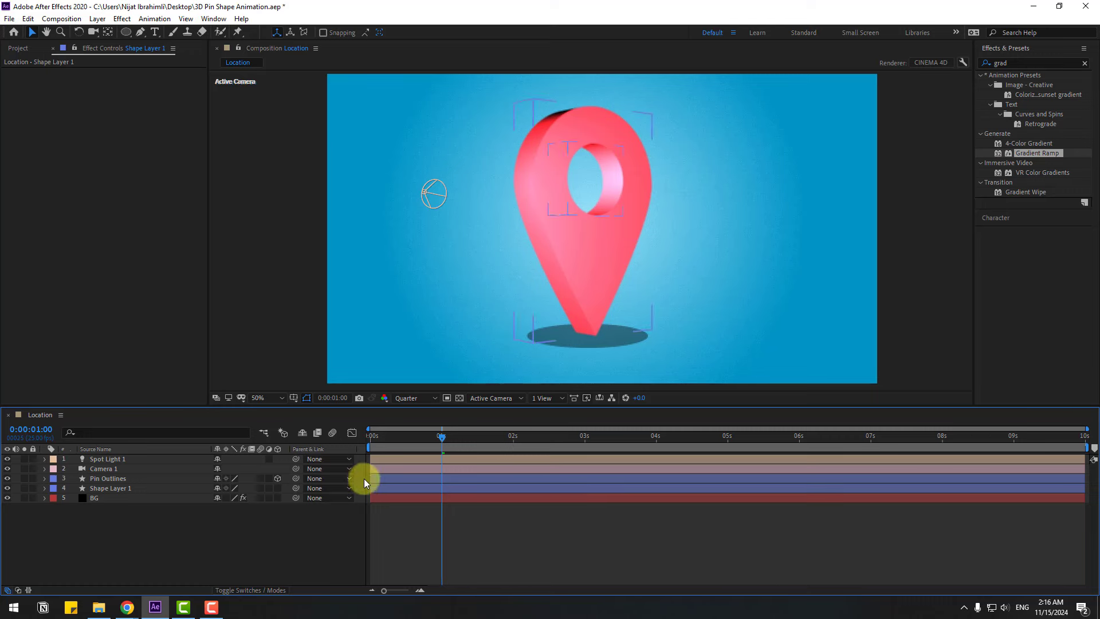
Reveal the Pin Outlines keyframes and rename the ellipse's shape layer to shadow.
left_click(101, 481)
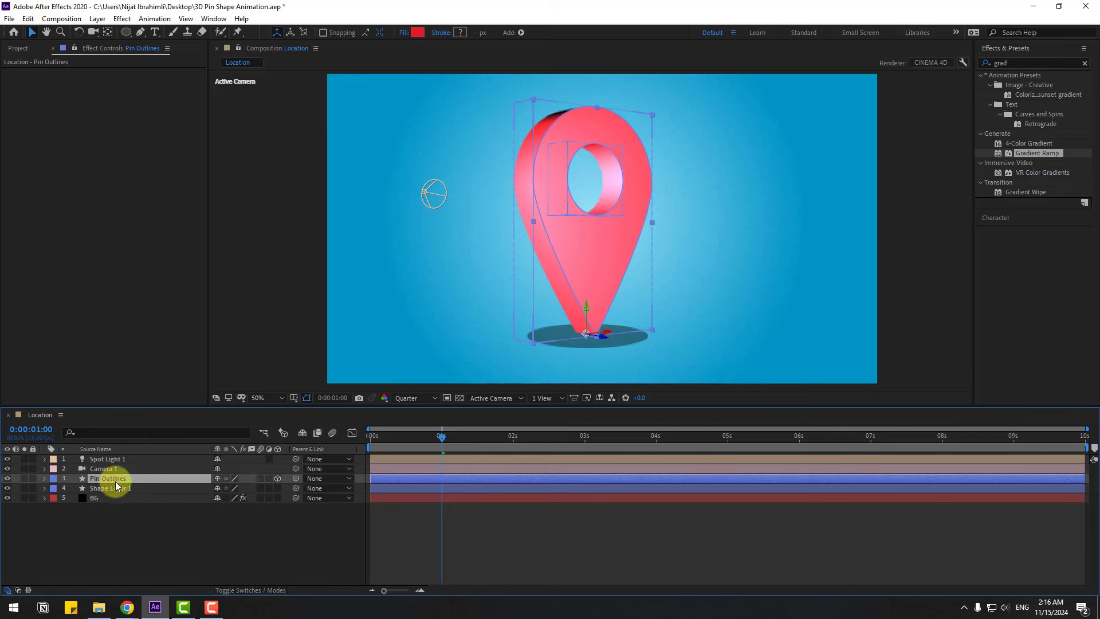
key("u")
left_click(115, 508)
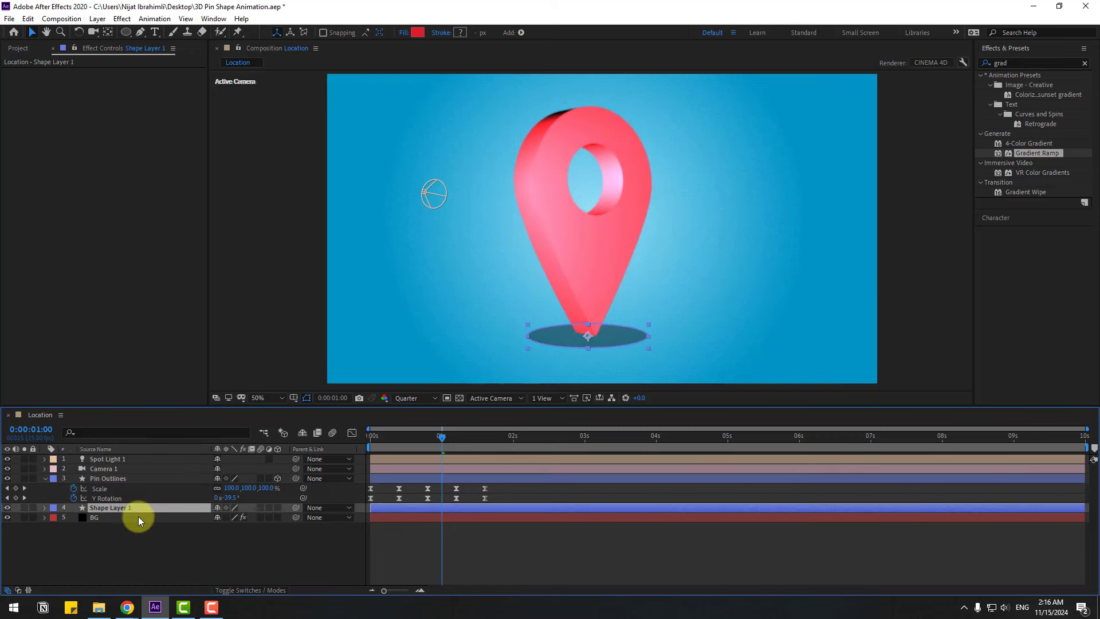
key("Return")
type("shadow")
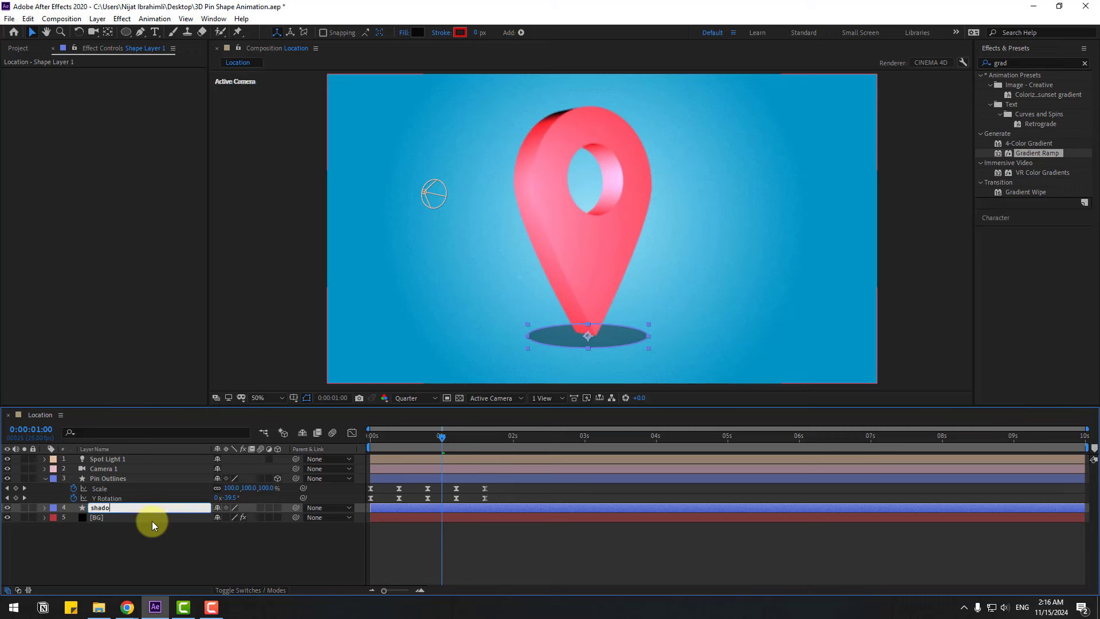
key("Return")
Keyframe the shadow layer's Scale from 0% at the start of the composition to 100% at 0:00:00:10.
key("s")
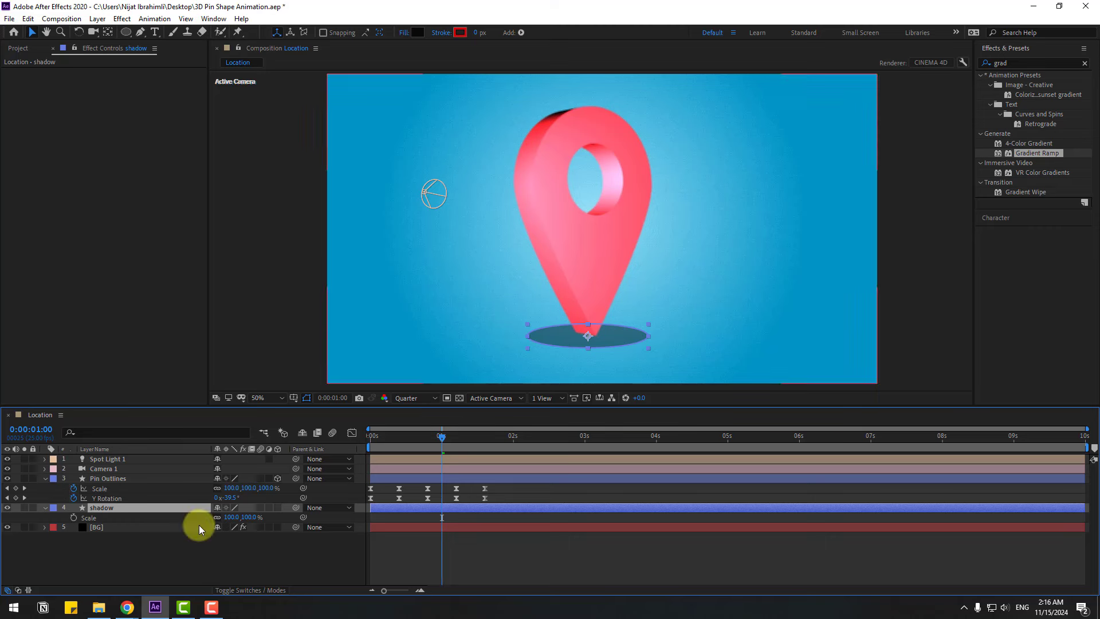
left_click(231, 517)
type("0")
key("Return")
mouse_move(384, 449)
left_mouse_down()
mouse_move(393, 442)
mouse_move(369, 442)
mouse_move(400, 439)
left_mouse_up()
left_click(74, 517)
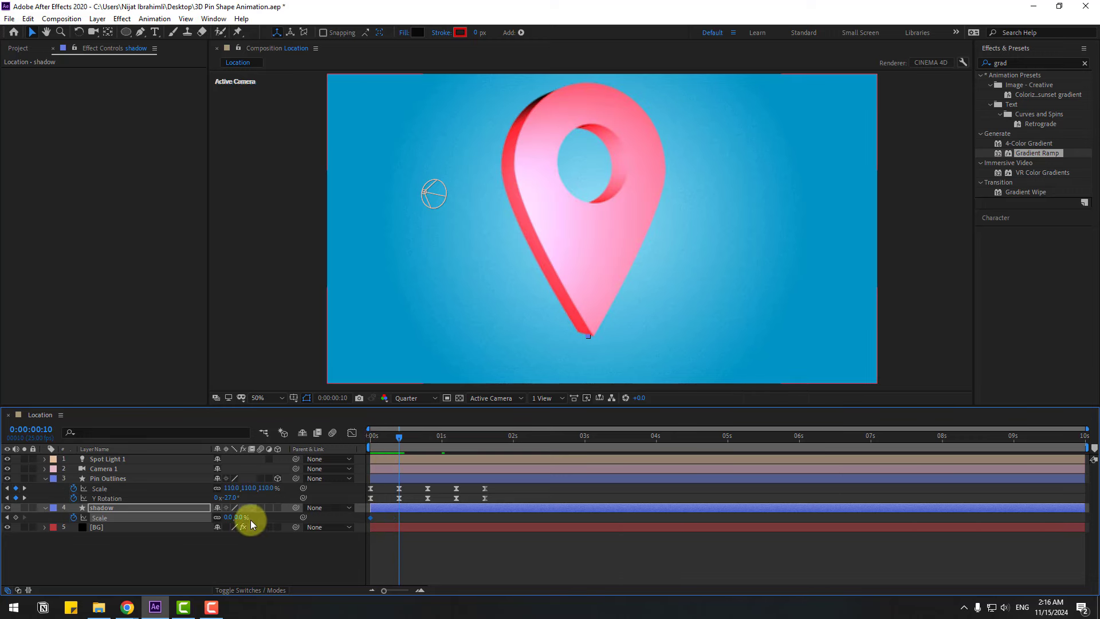
left_click(227, 516)
type("100")
key("Return")
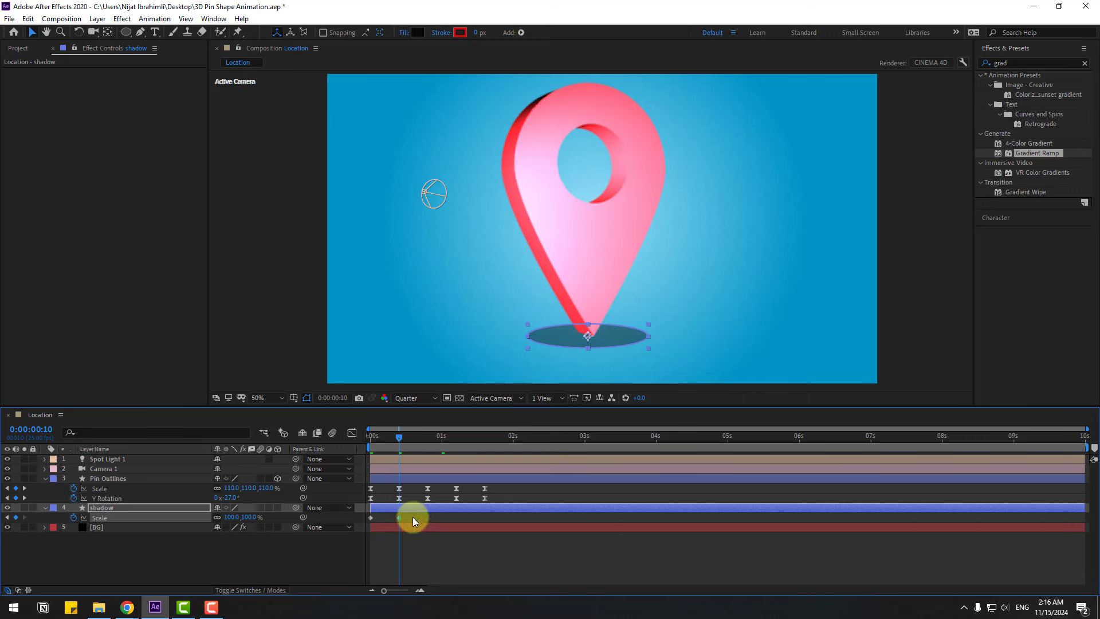
Apply Easy Ease to both shadow Scale keyframes and preview the animation.
right_click(372, 518)
mouse_move(412, 511)
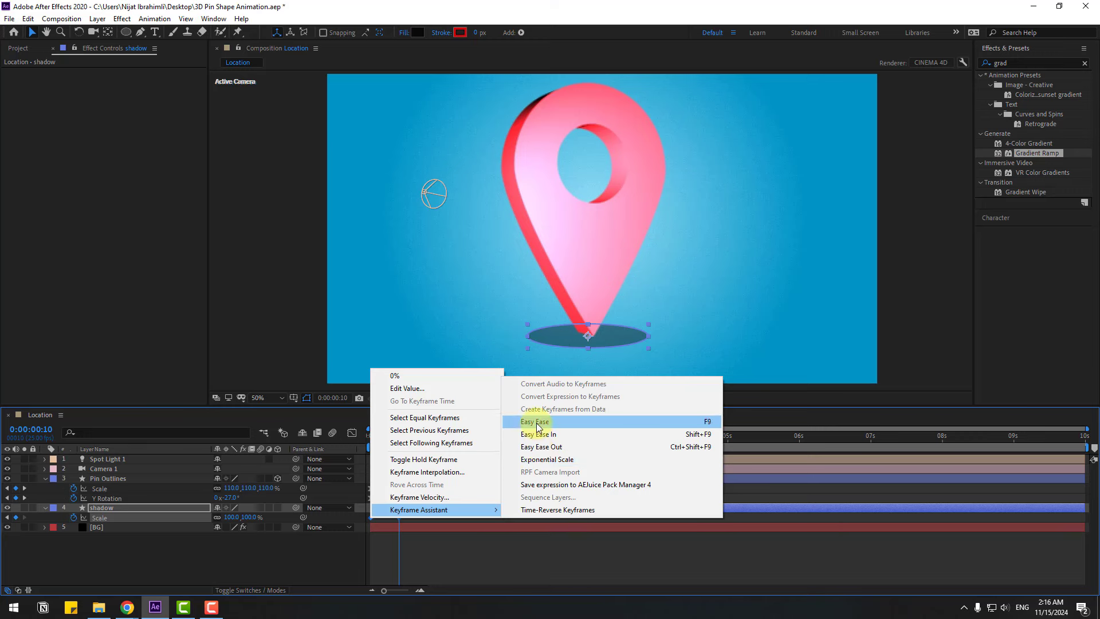
left_click(533, 418)
key("space")
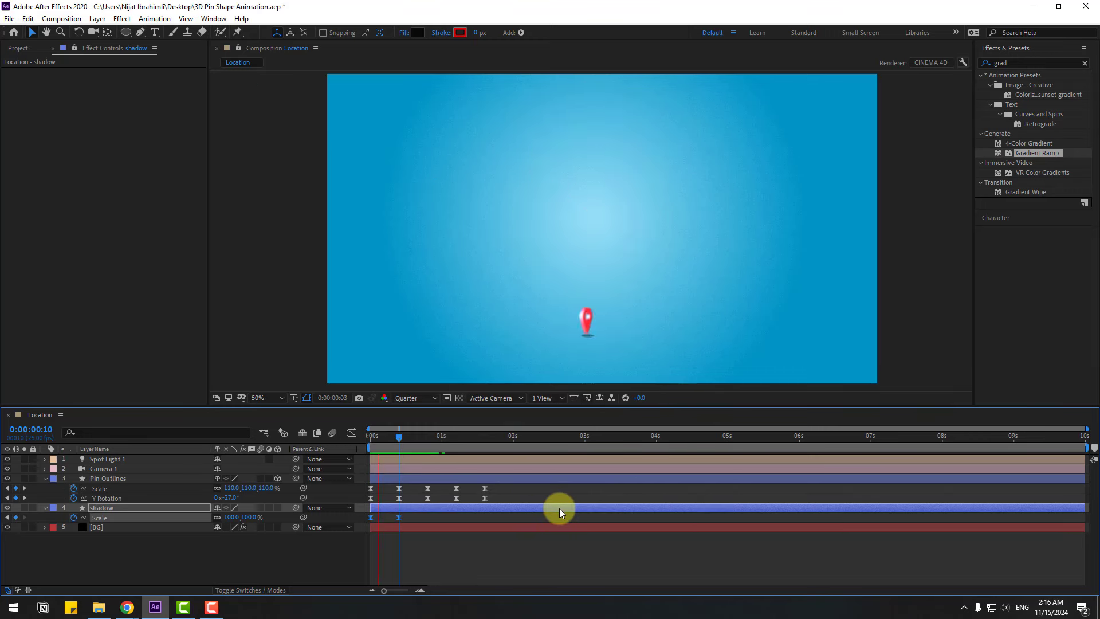
key("space")
key("space")
key("space")
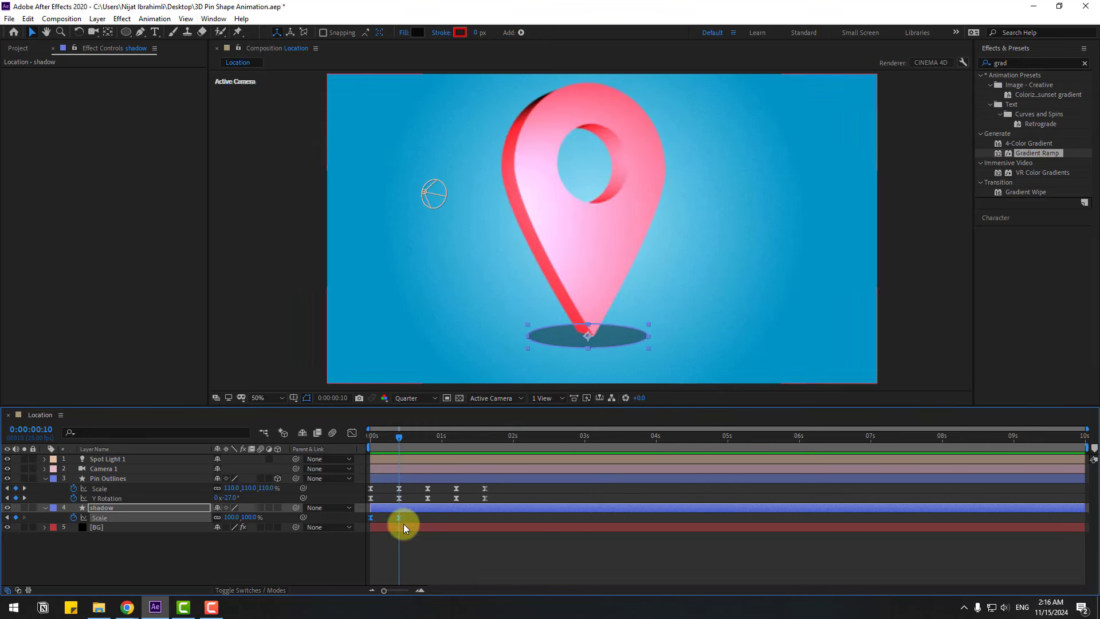
Shift the shadow's second Scale keyframe slightly past 0:00:00:10 and preview the timing against the pin.
left_click(398, 518)
left_click_drag(397, 518, 408, 518)
key("space")
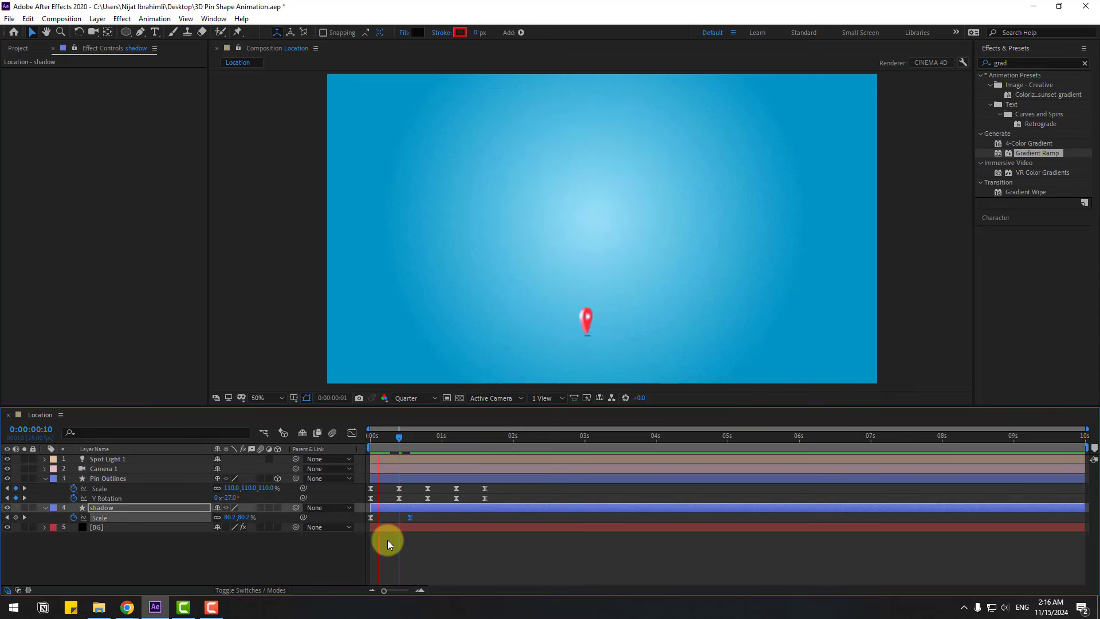
key("space")
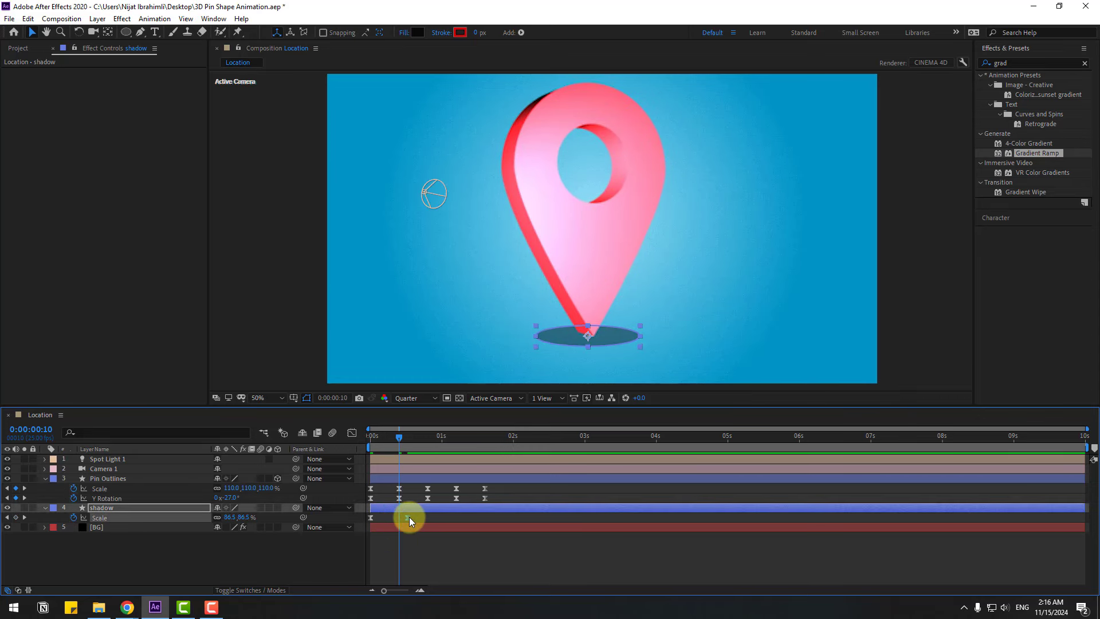
key("space")
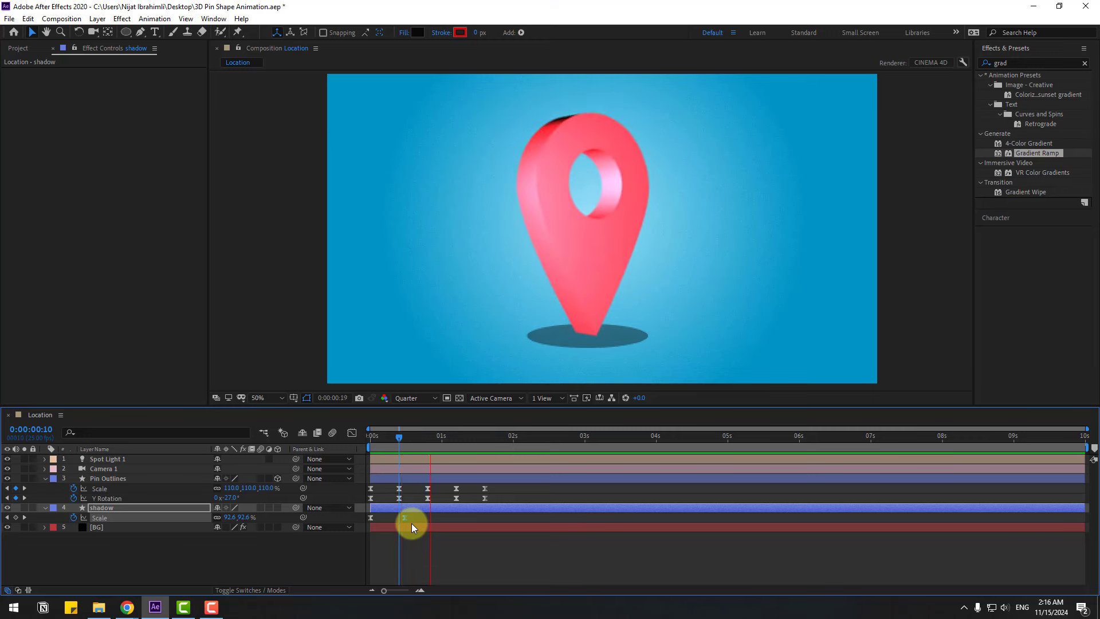